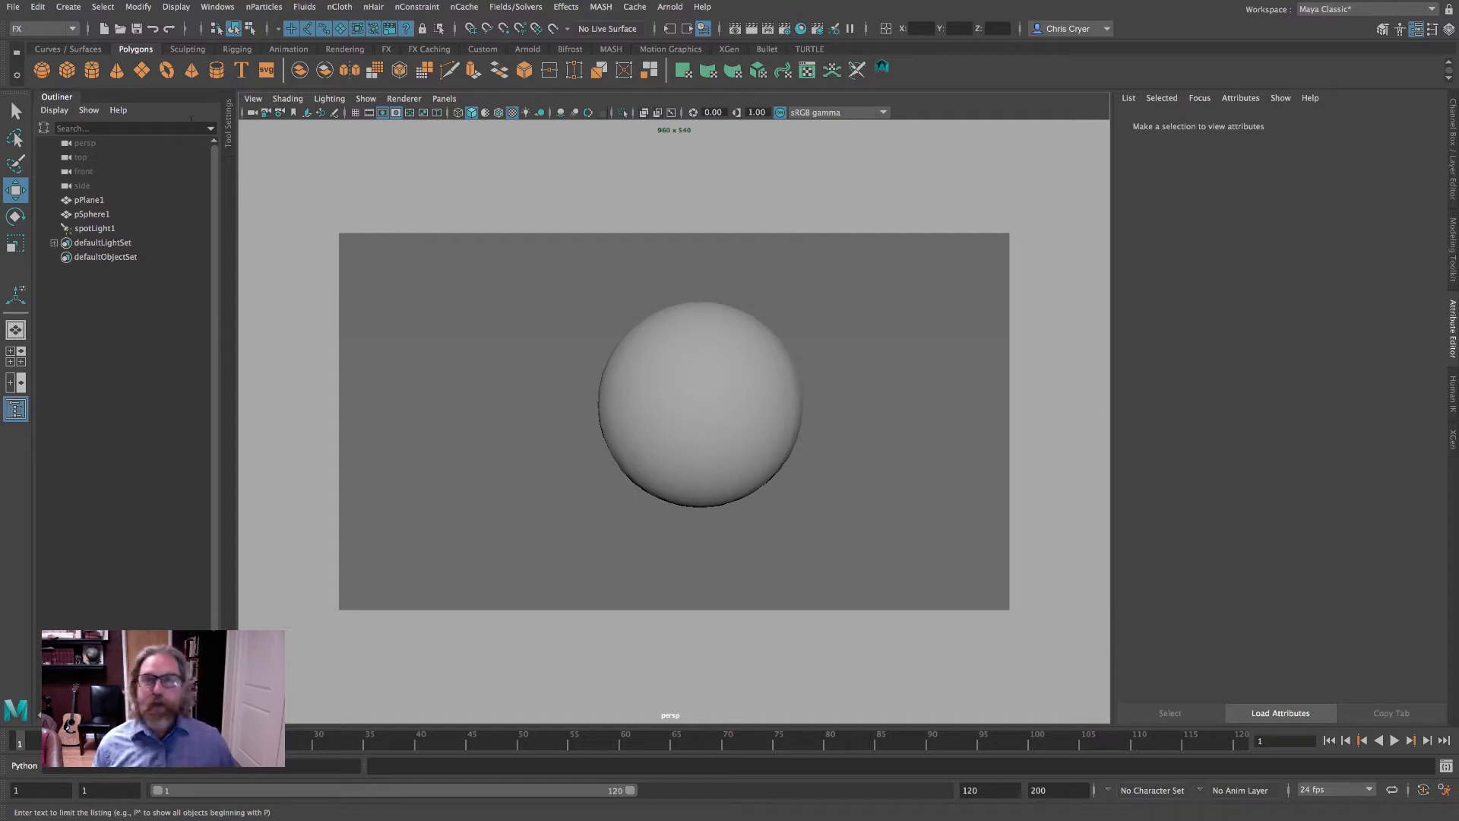
# Select the spot light and turn on scene lighting with shadows in the perspective view.
pyautogui.click(517, 361)
pyautogui.click(749, 458)
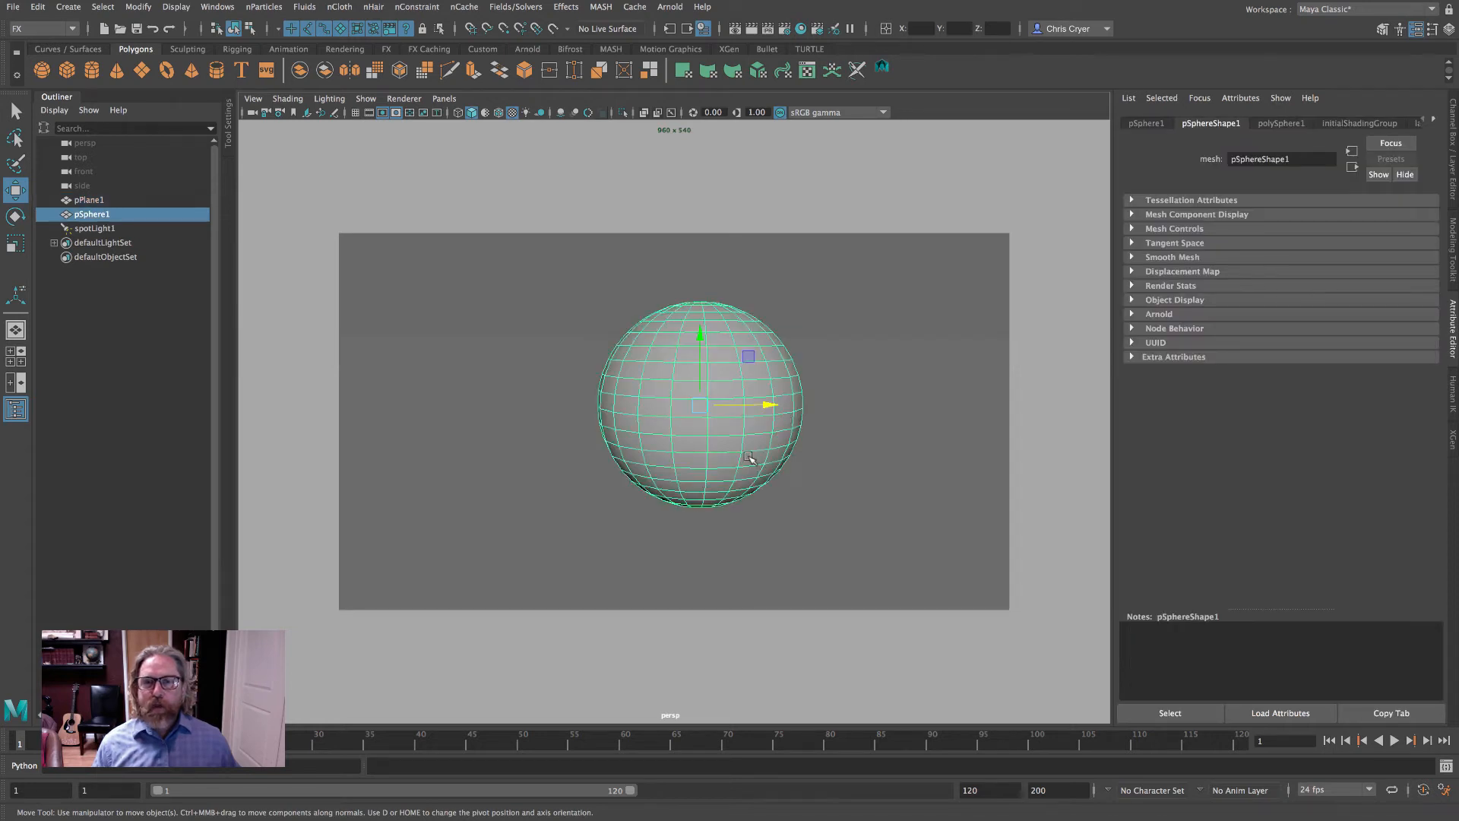
pyautogui.click(90, 230)
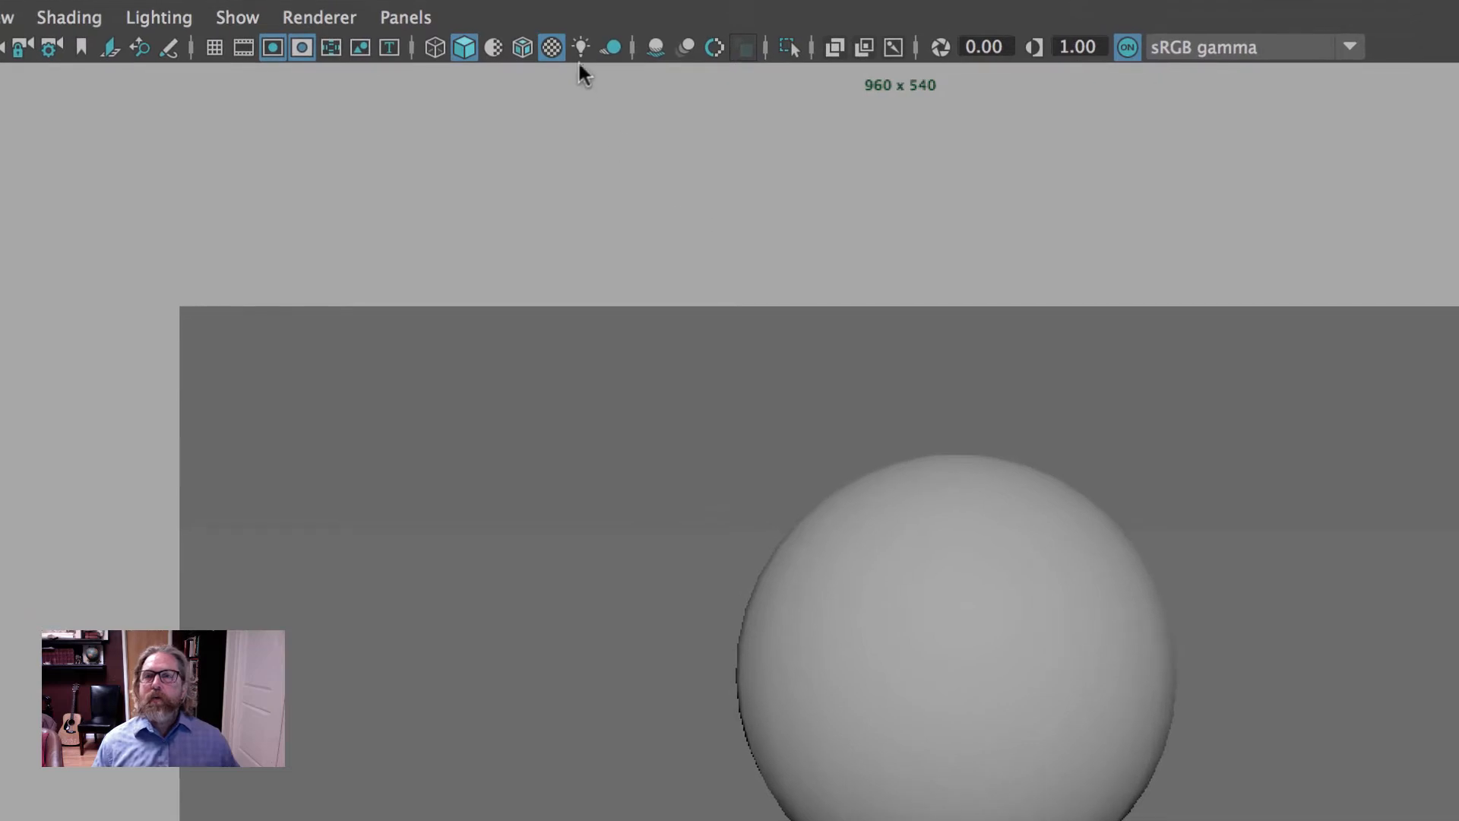
pyautogui.click(581, 47)
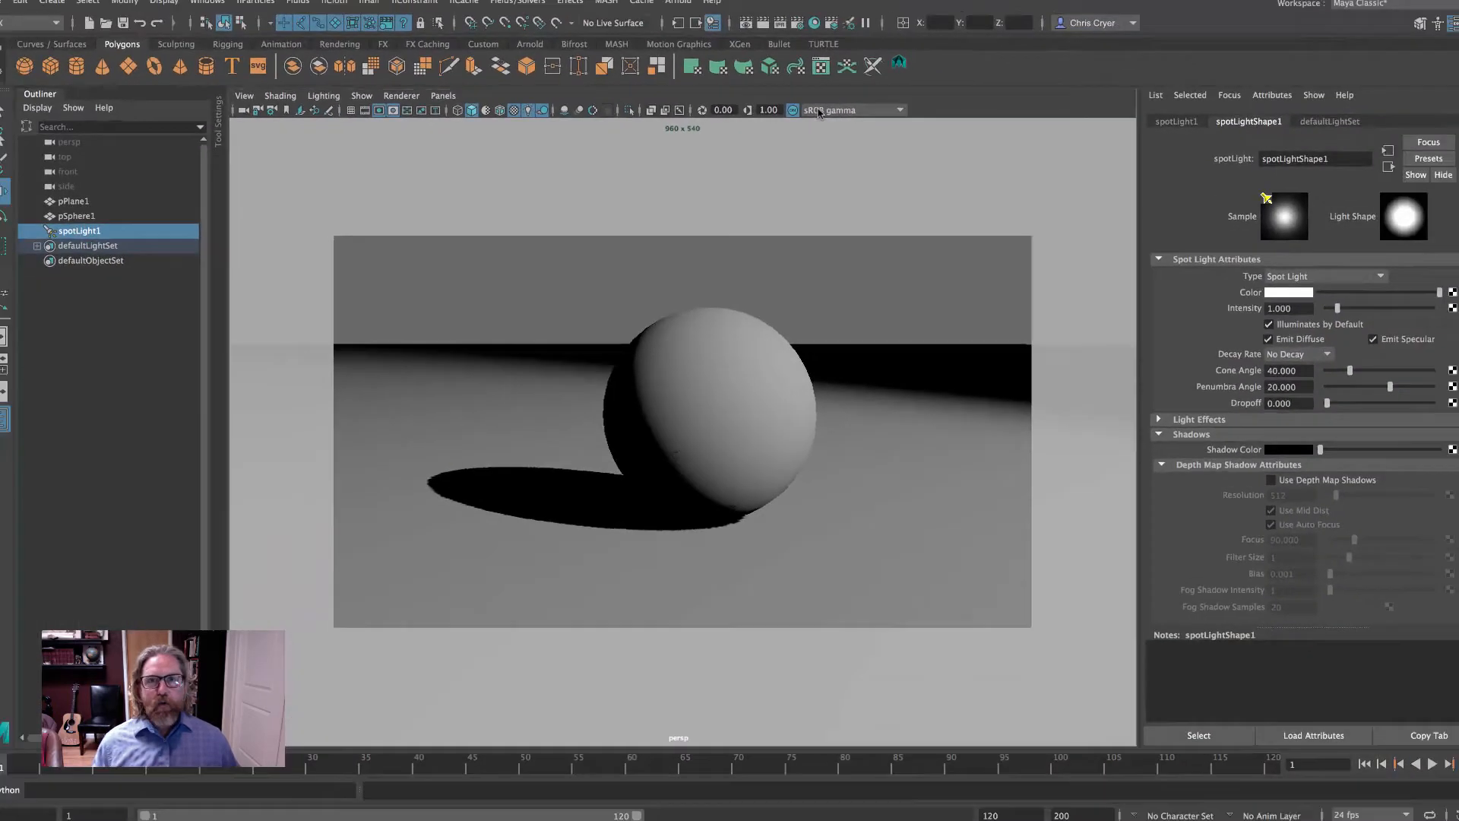
# Review the Maya Software render settings and render the current frame to check for the sphere's shadow.
pyautogui.click(797, 23)
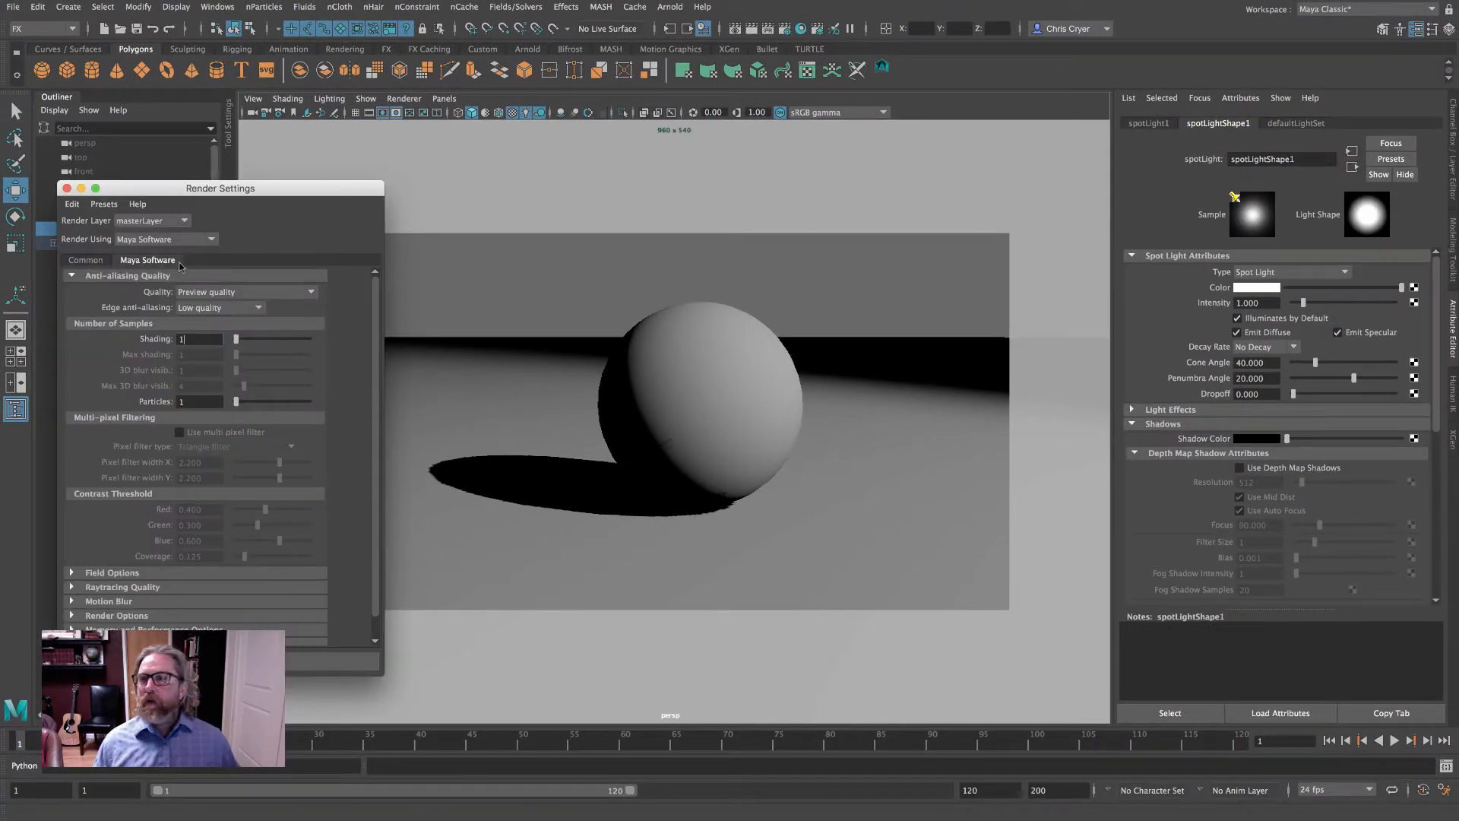
pyautogui.click(67, 188)
pyautogui.click(751, 30)
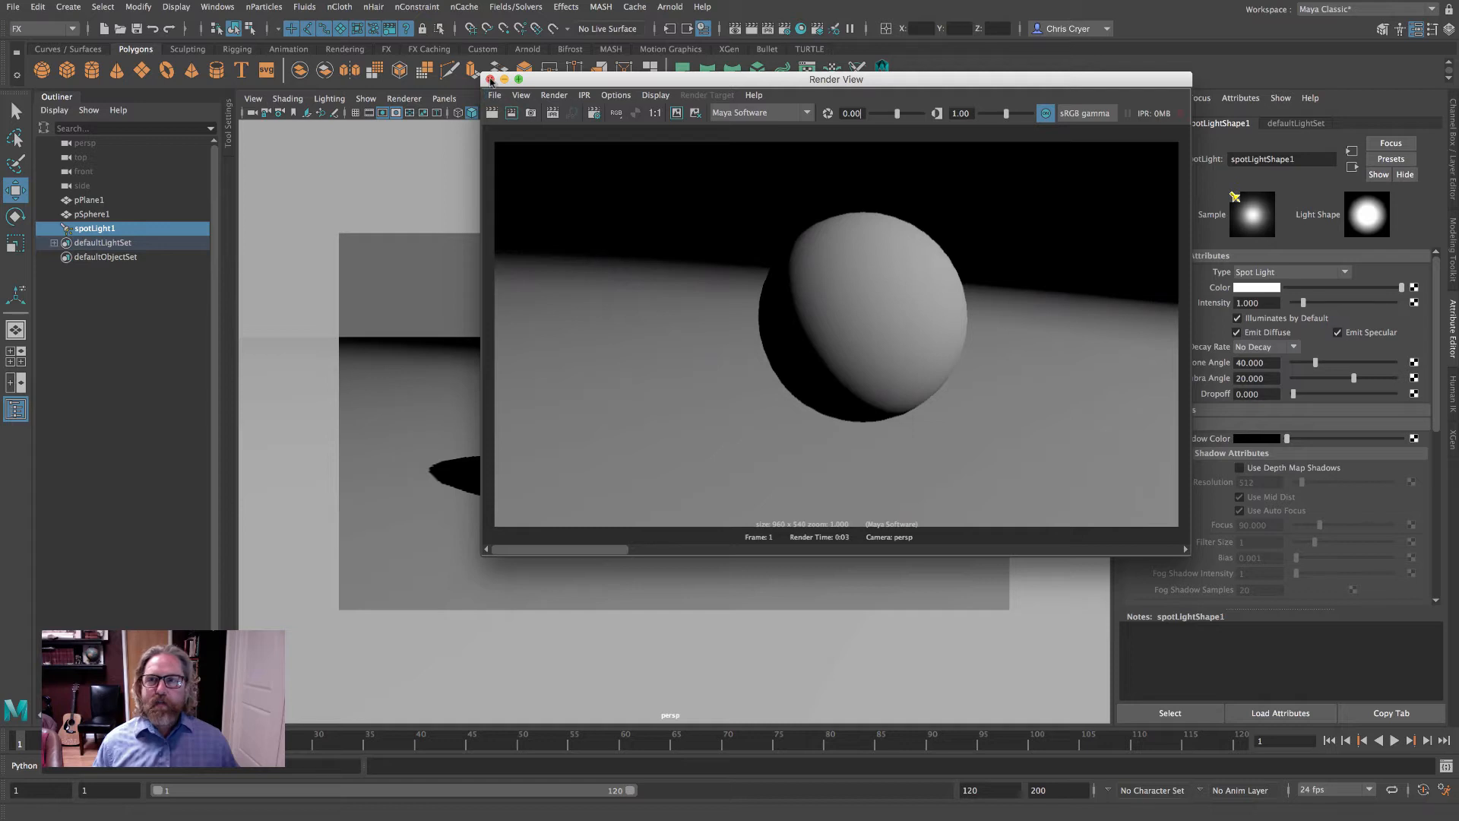
pyautogui.click(489, 79)
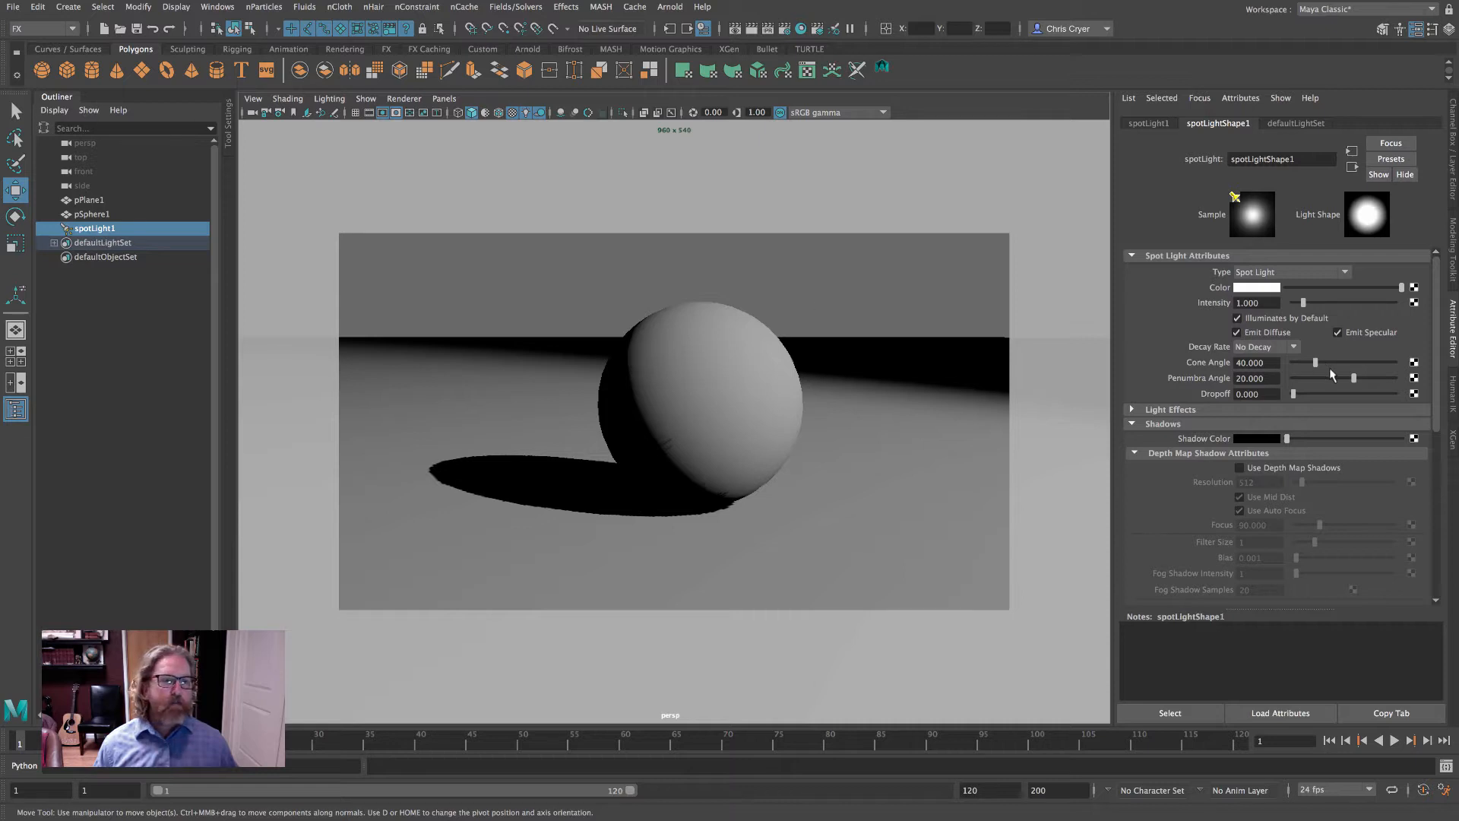
# Check the spot light's raytrace shadow attributes, then enable Raytracing in the render settings and render the frame.
pyautogui.scroll(-7, 1329, 367)
pyautogui.scroll(-1, 1330, 367)
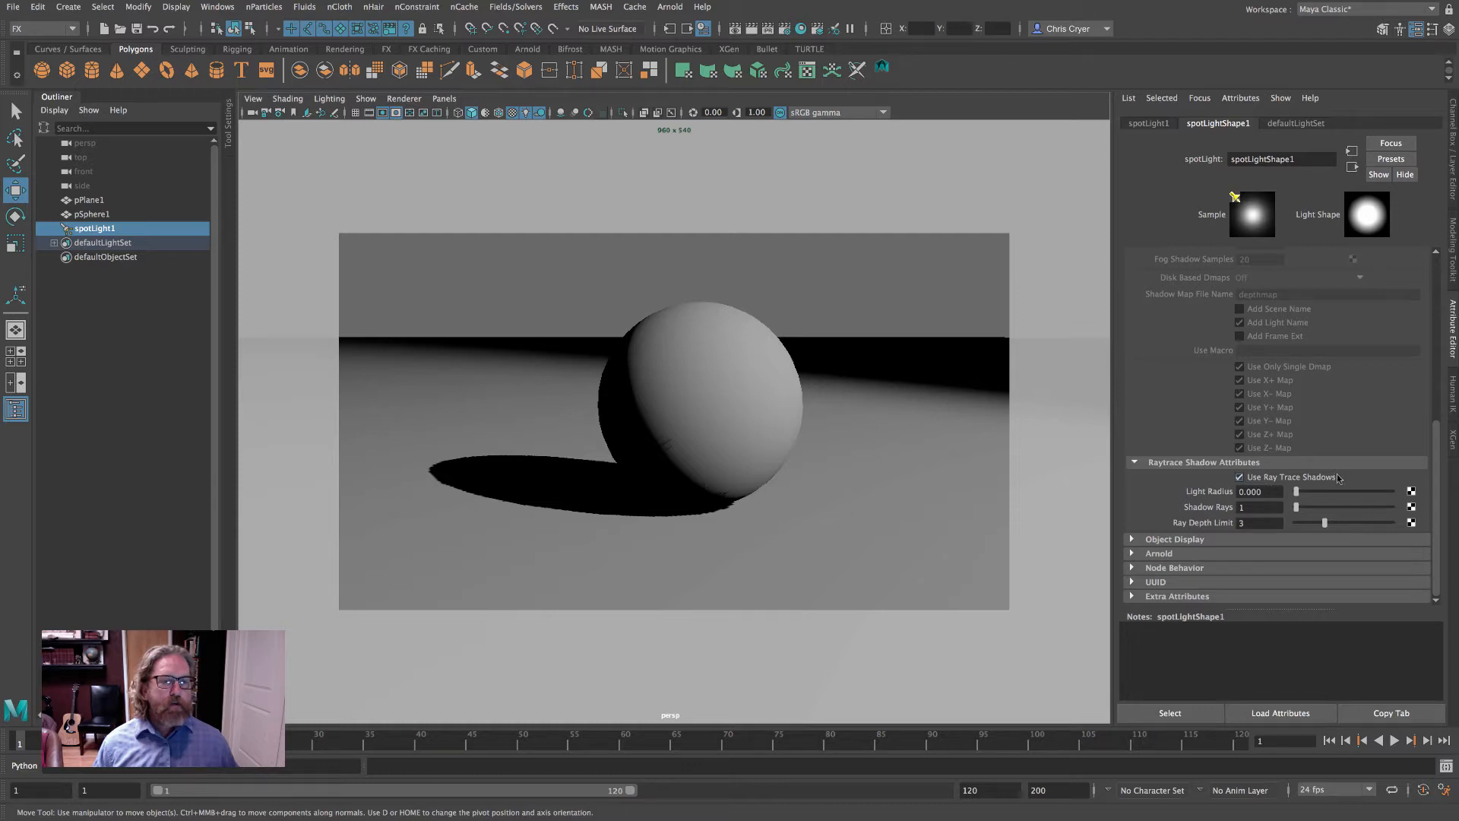
pyautogui.click(785, 30)
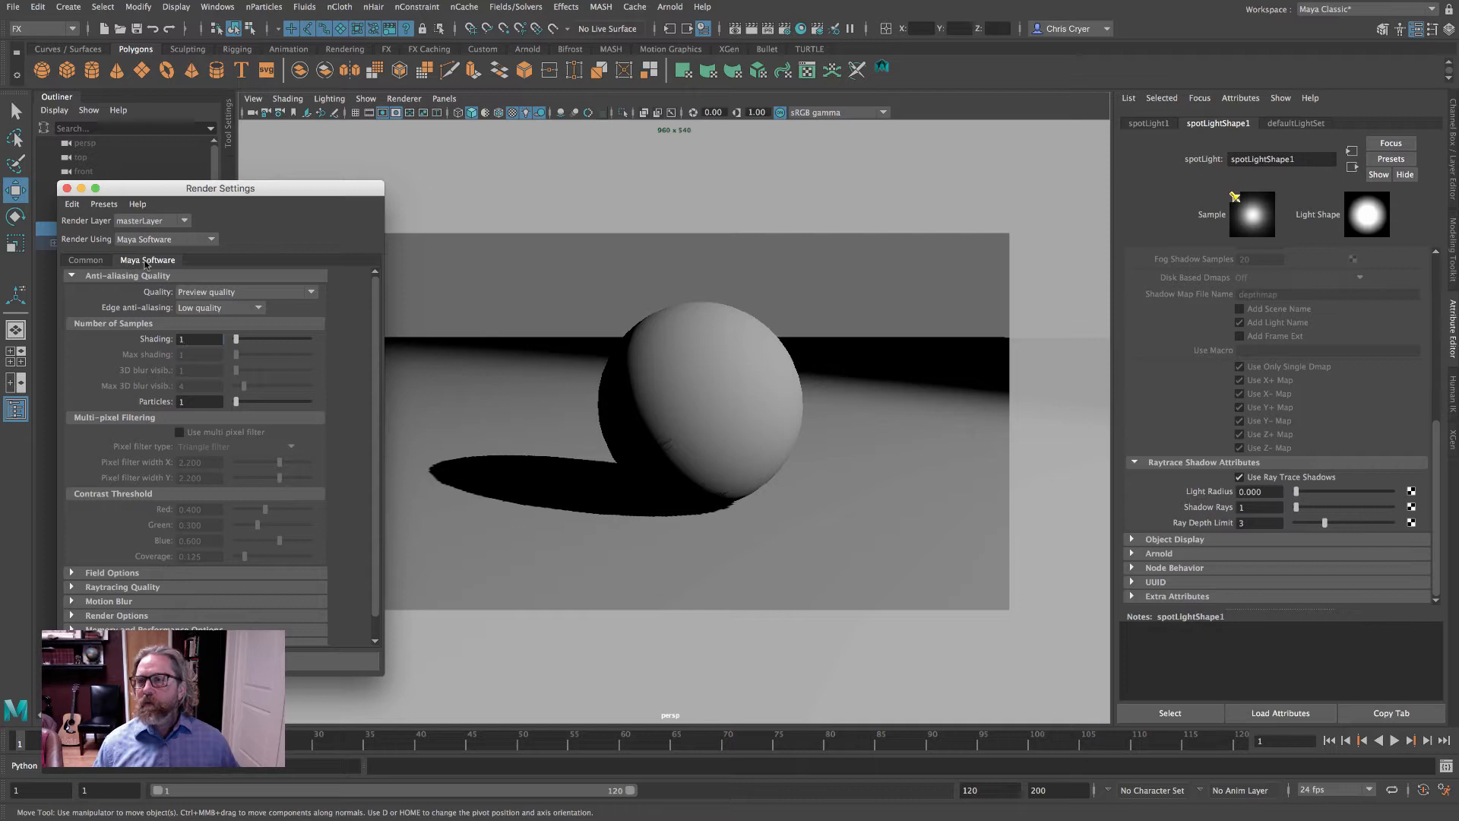
pyautogui.scroll(-1, 297, 506)
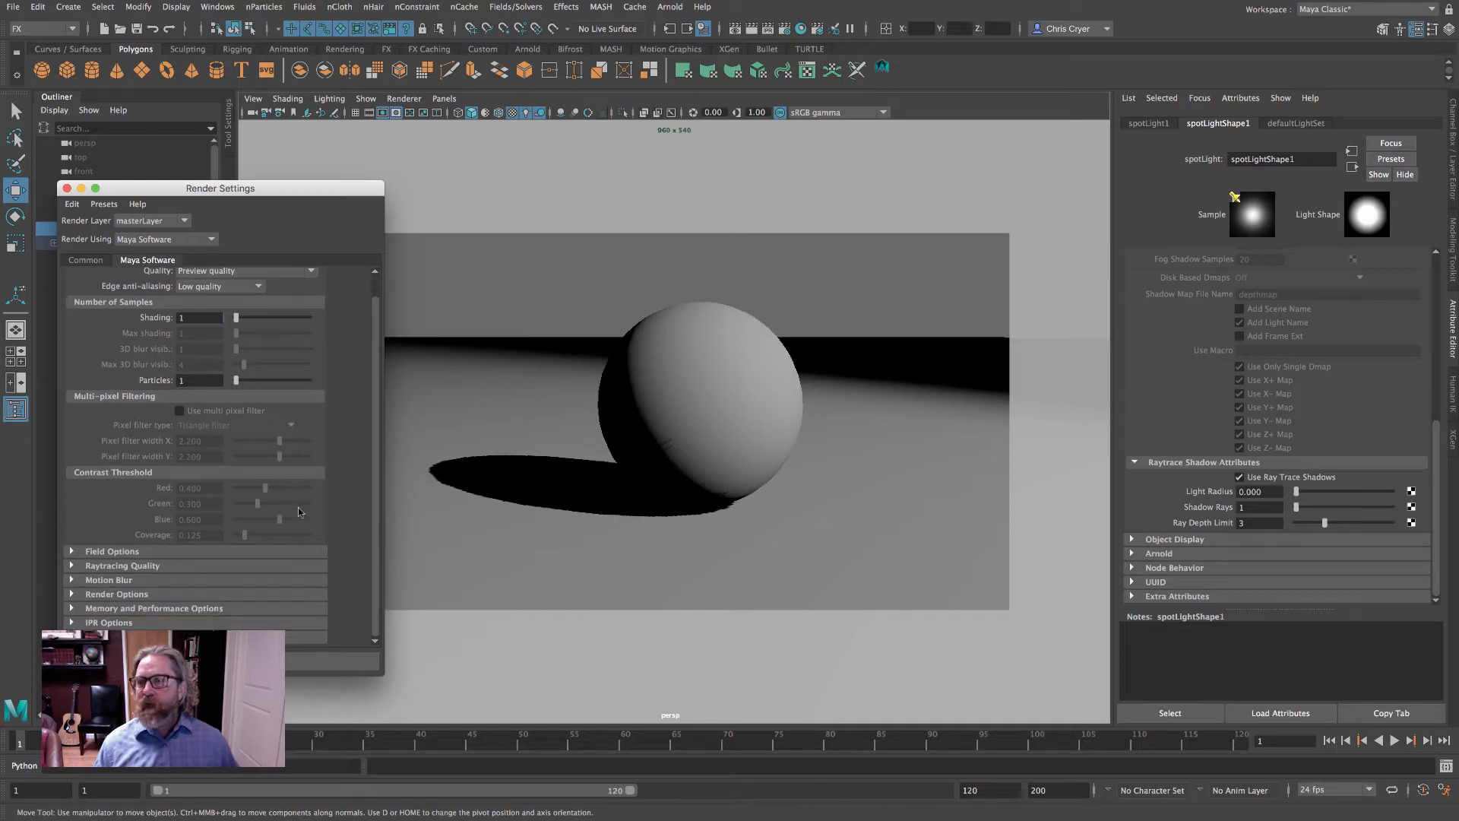
pyautogui.click(72, 566)
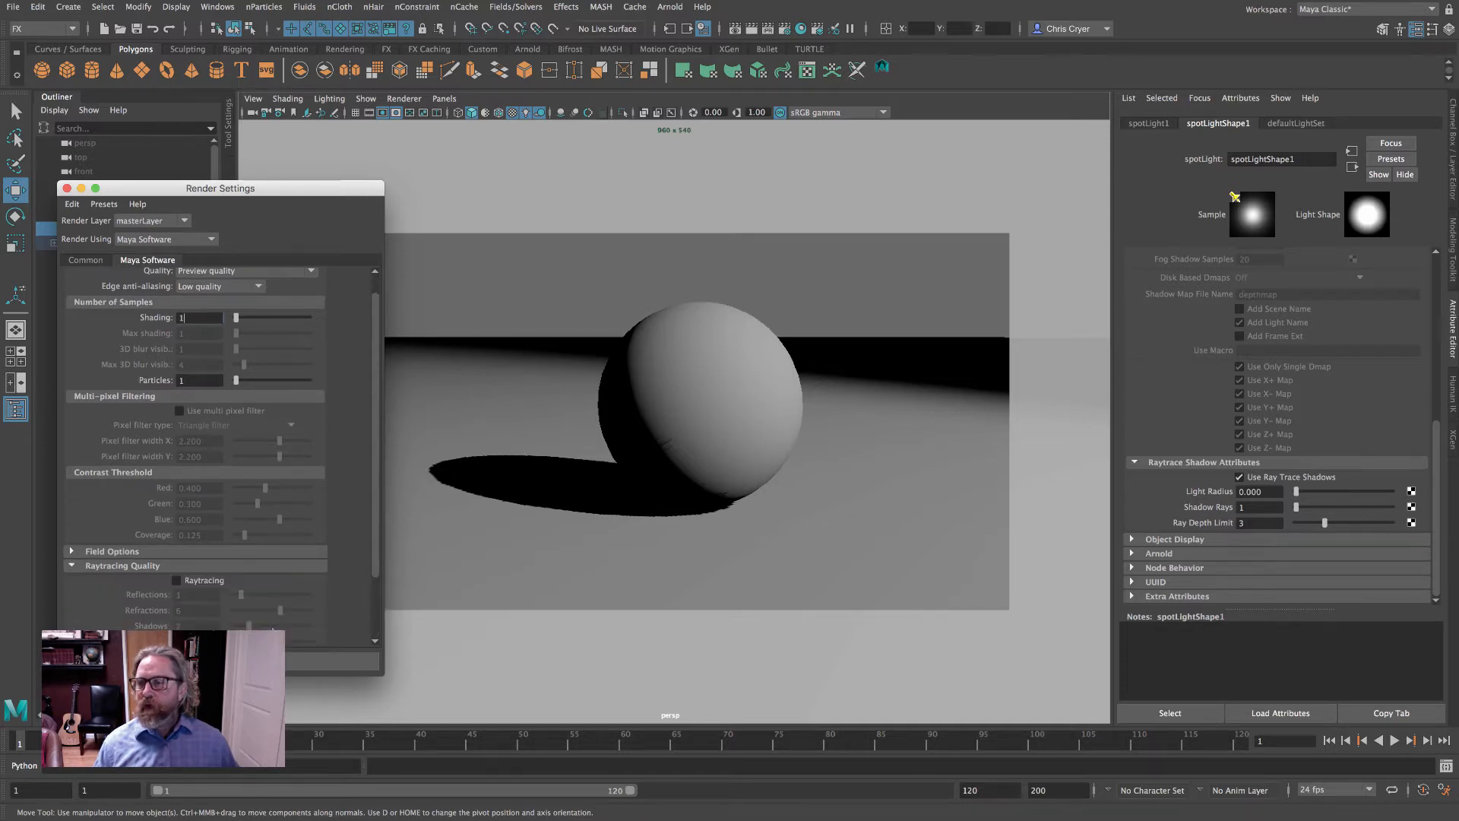
pyautogui.click(177, 580)
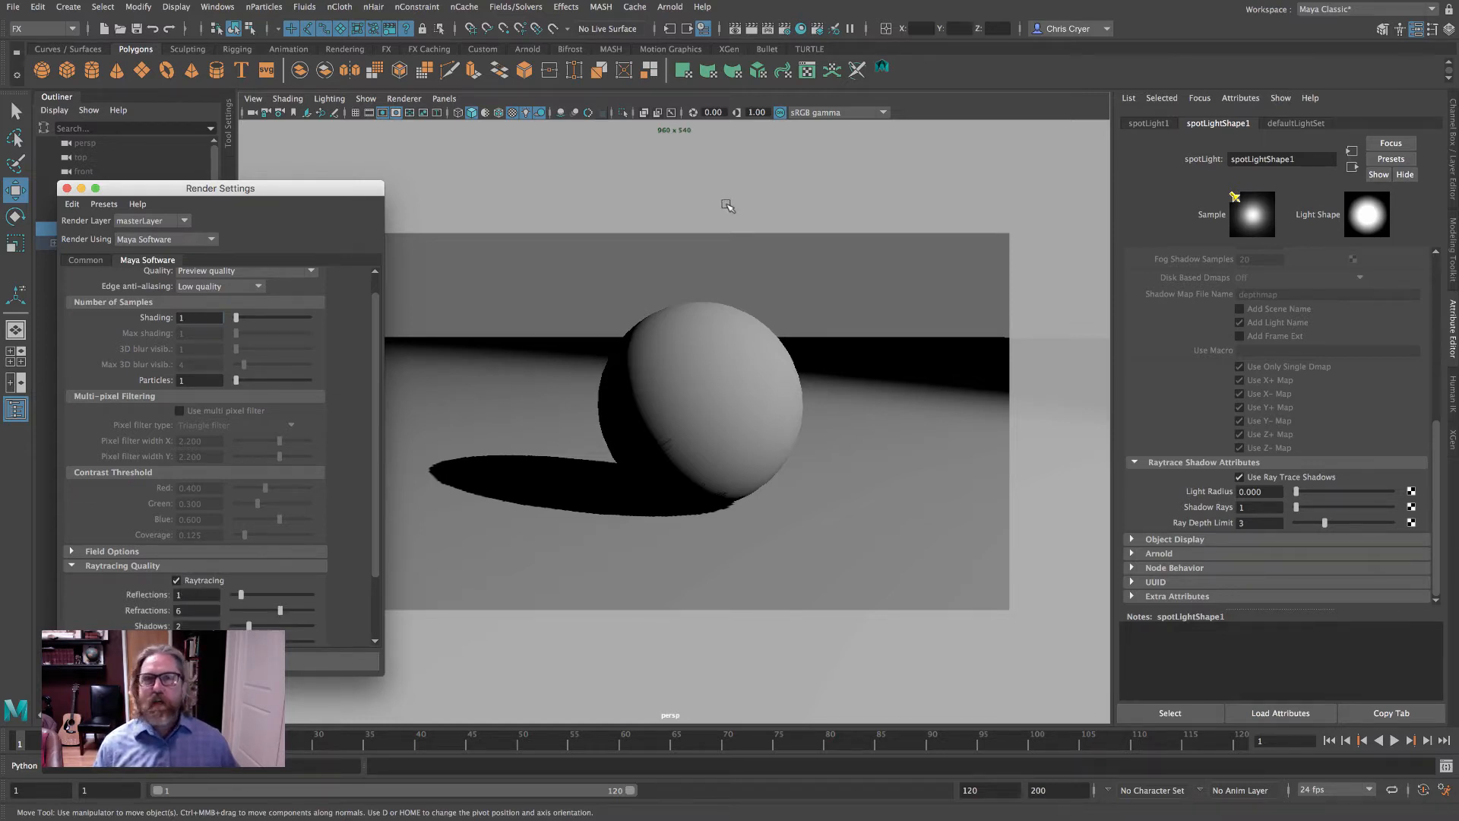
pyautogui.click(753, 32)
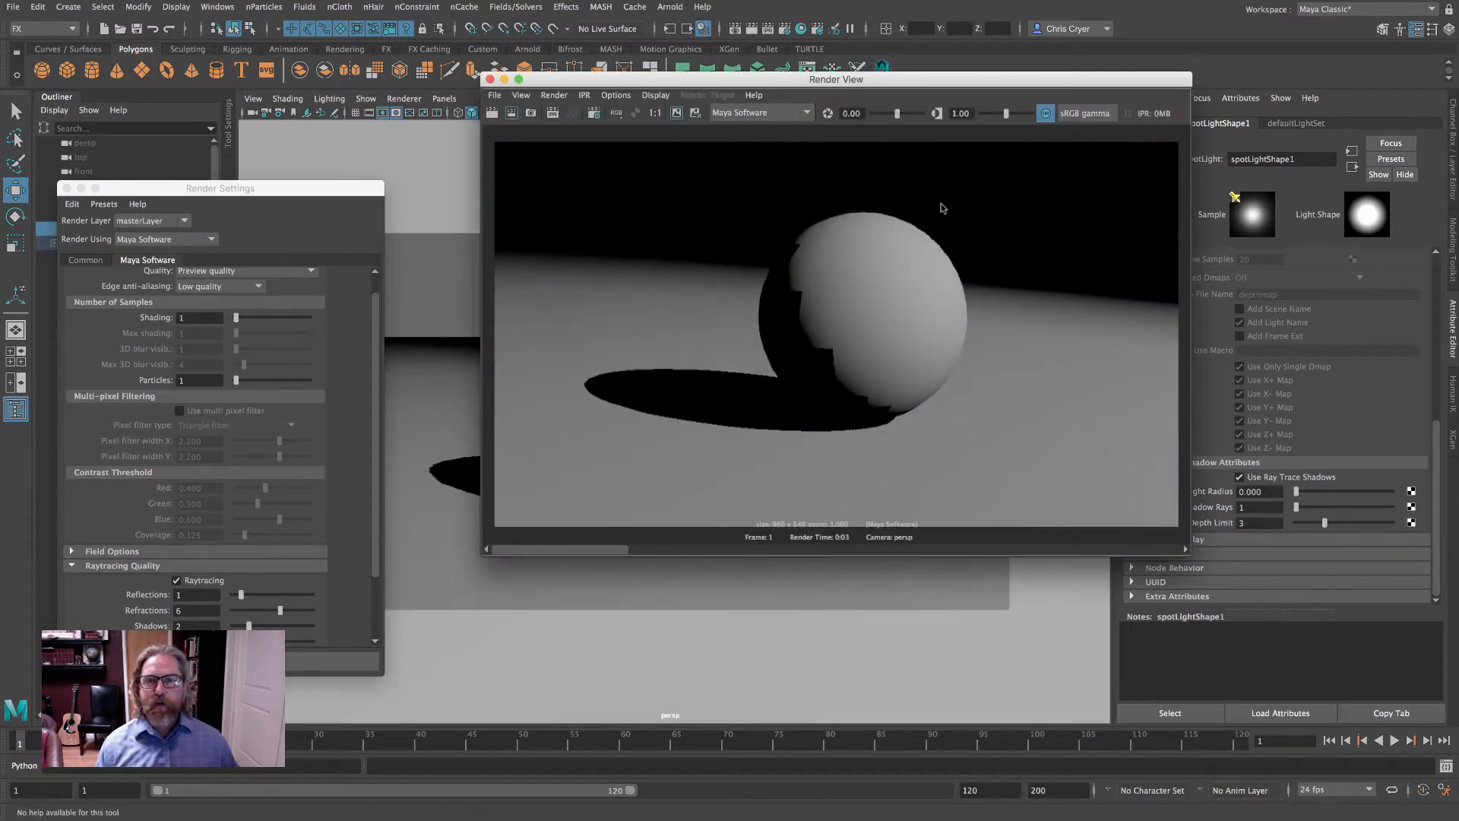
# Set the Maya Software anti-aliasing quality to Production quality.
pyautogui.scroll(1, 235, 327)
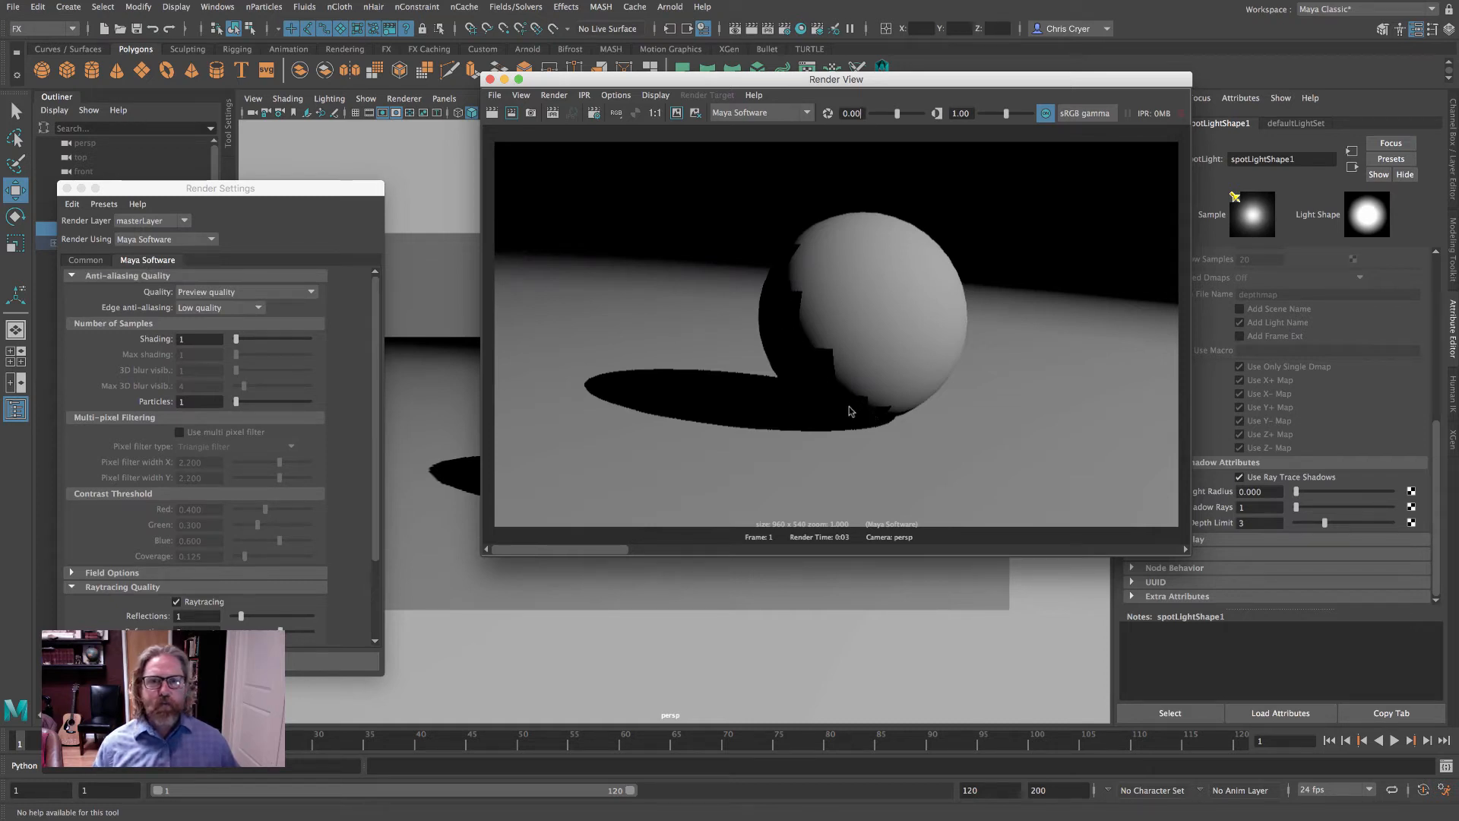
pyautogui.click(255, 292)
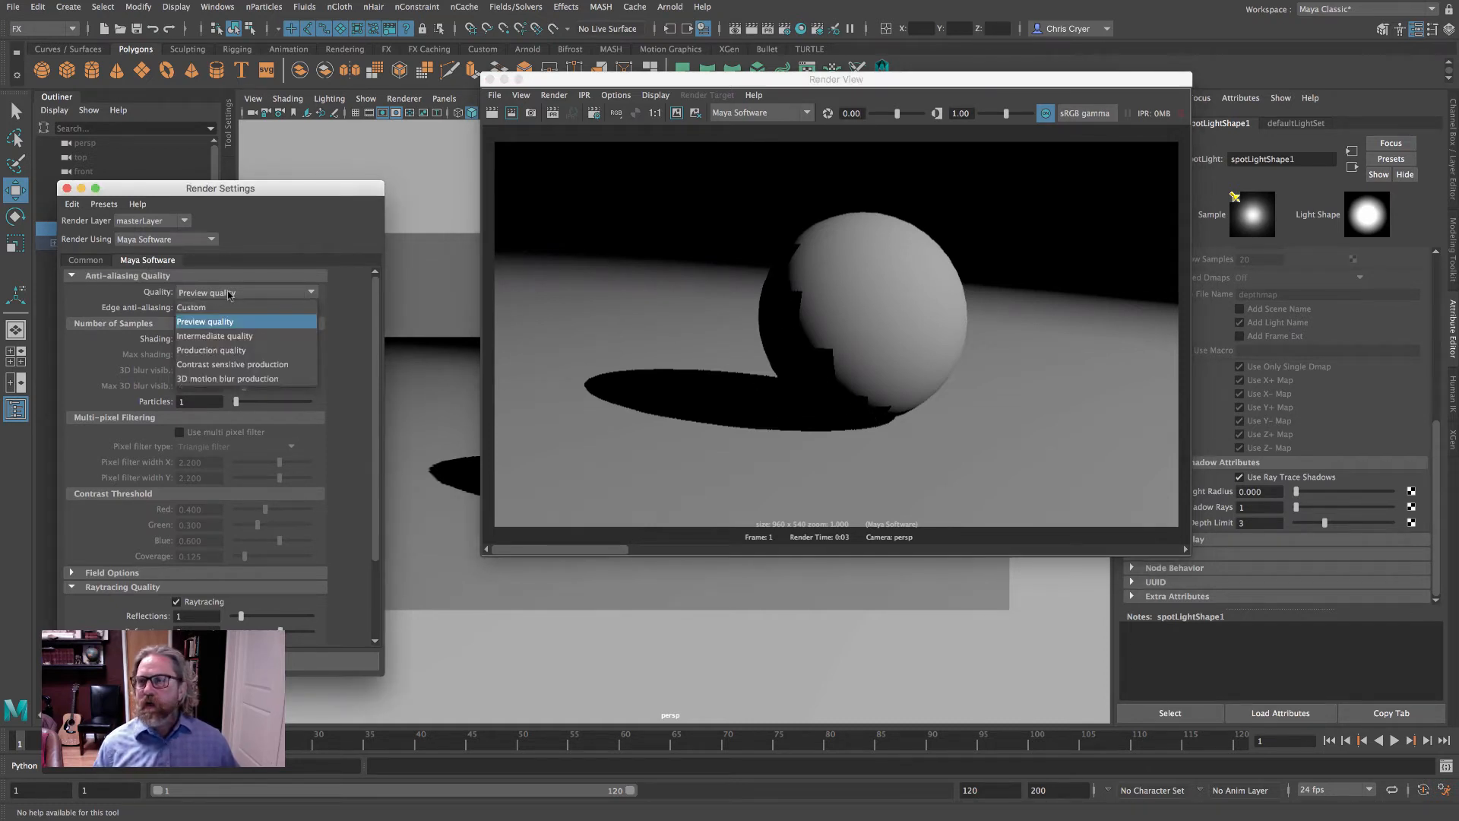
pyautogui.click(233, 352)
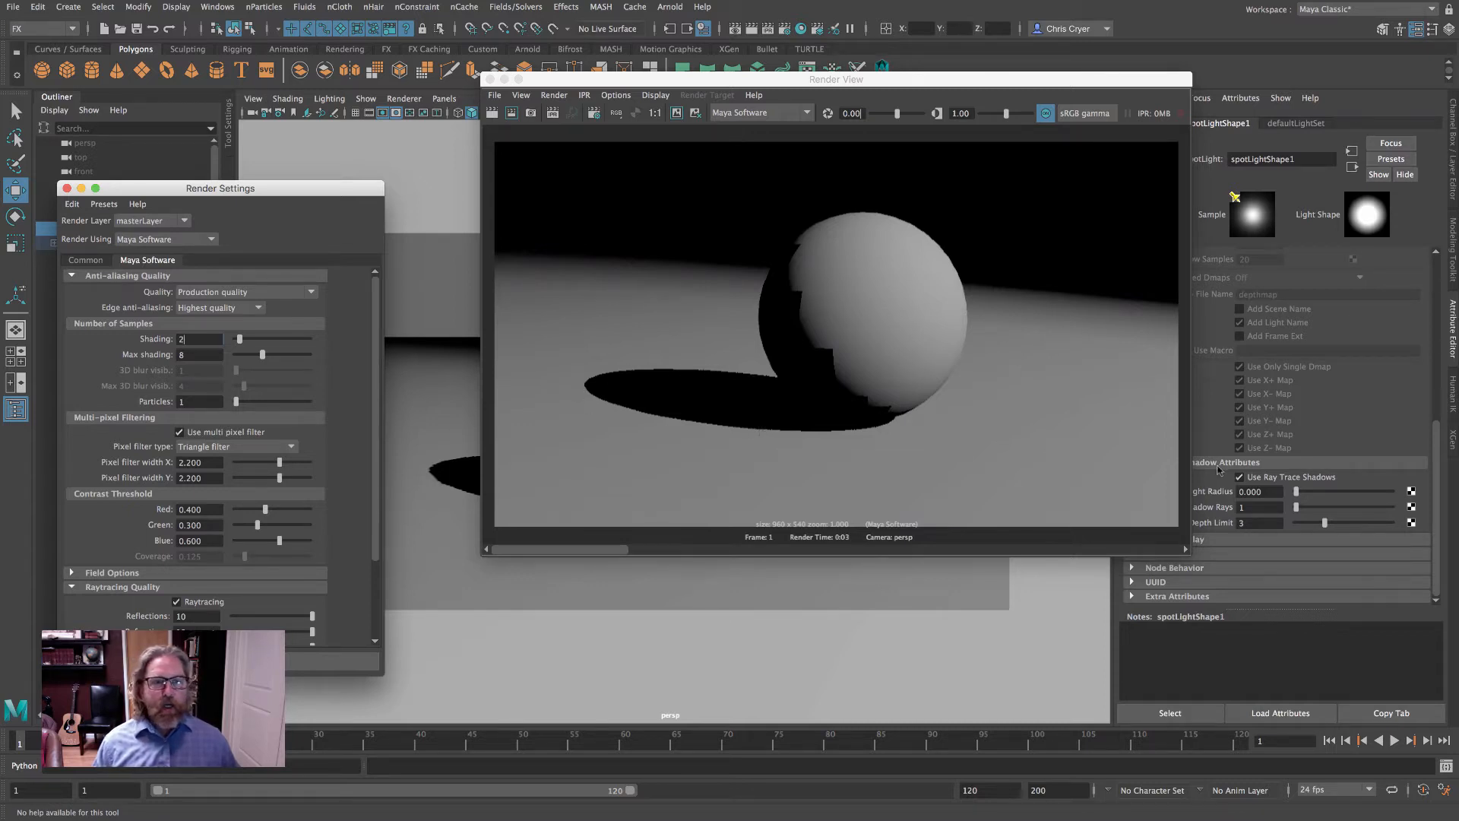
# Switch the spot light from ray trace shadows to depth map shadows and re-render the frame.
pyautogui.click(1240, 476)
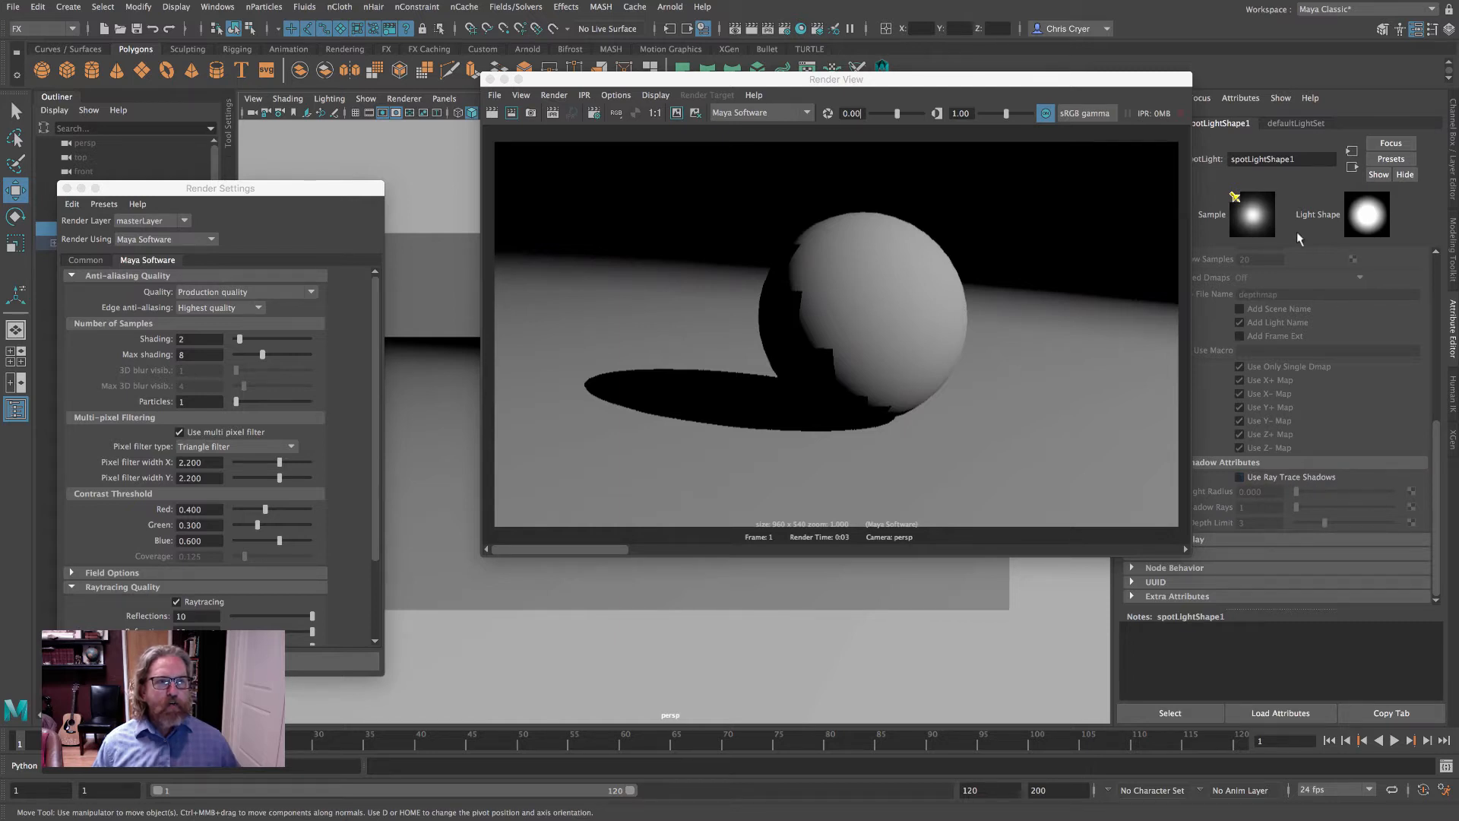
pyautogui.scroll(5, 1285, 400)
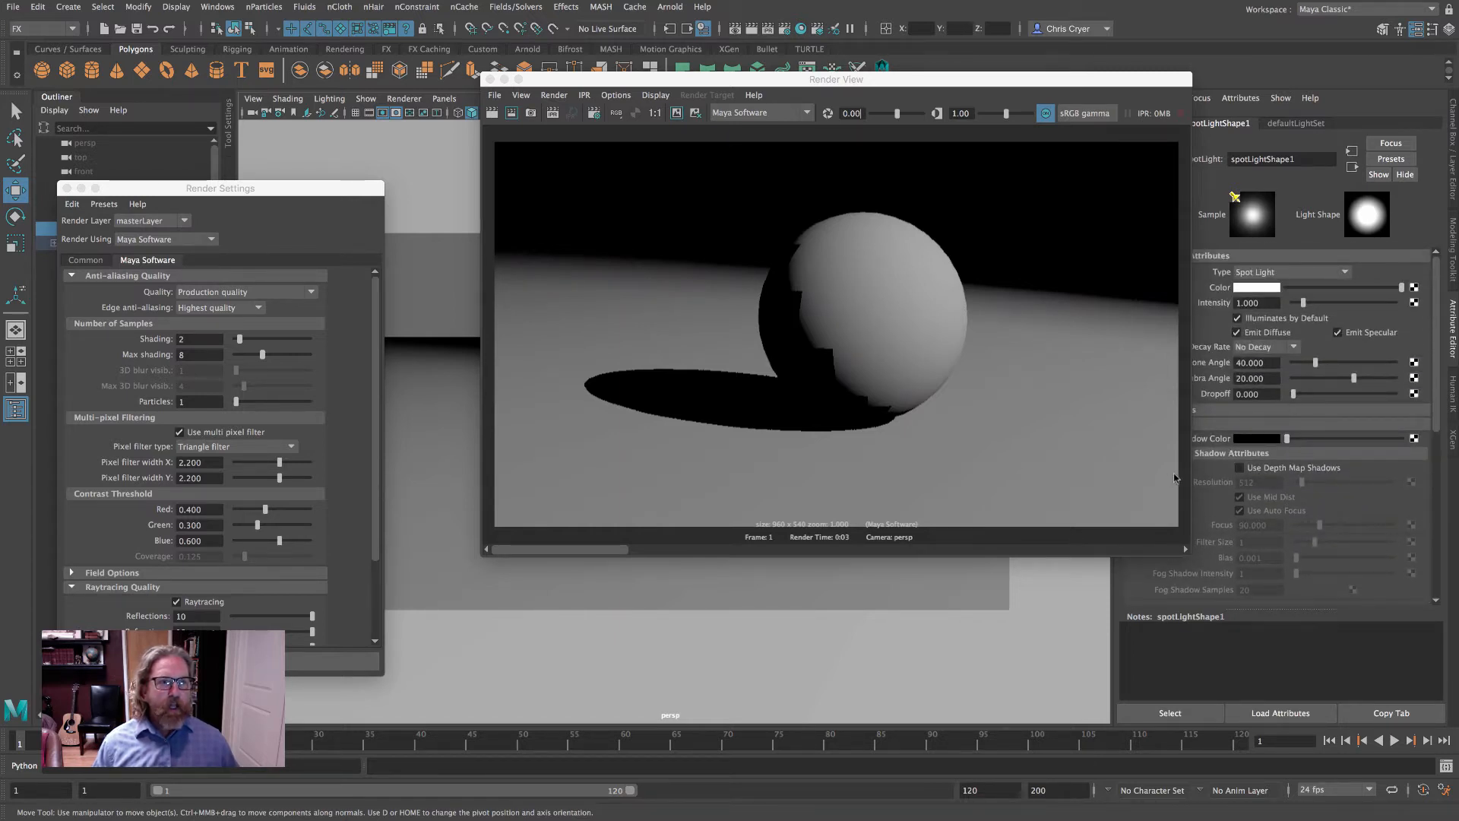
pyautogui.click(1241, 468)
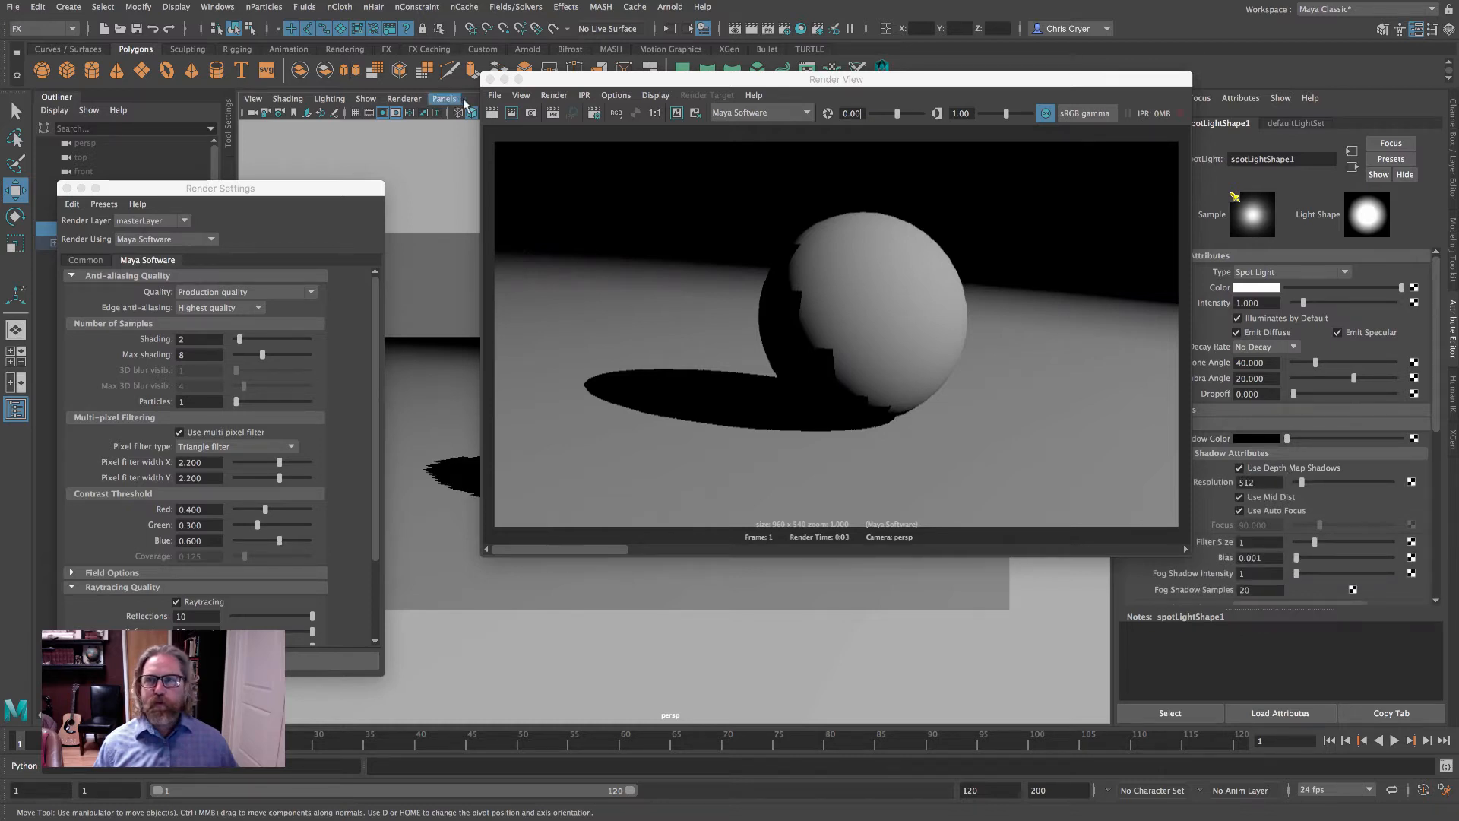
pyautogui.click(493, 113)
pyautogui.click(492, 113)
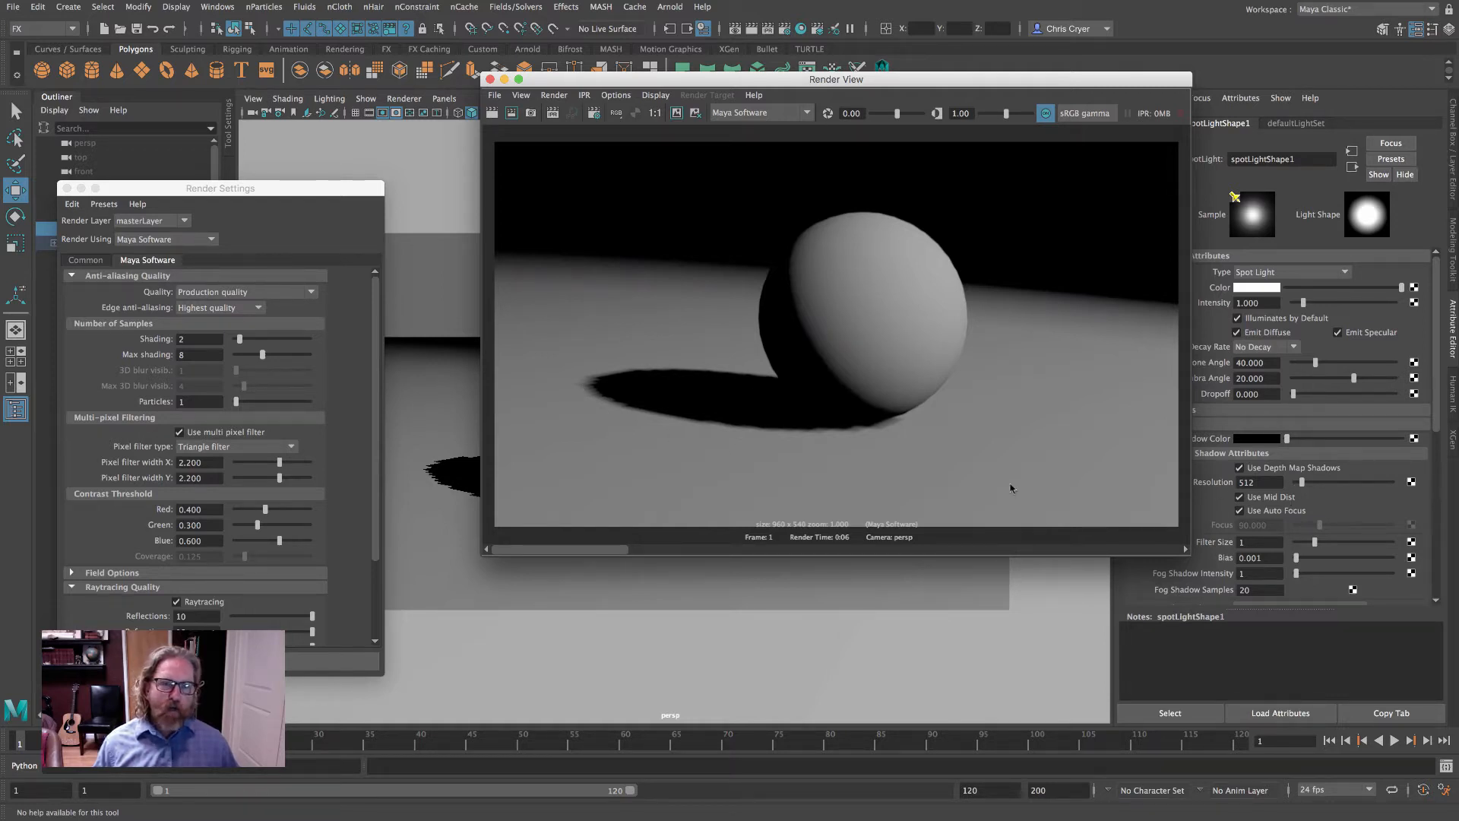
# Set the depth map shadow filter size to 5 and re-render the frame.
pyautogui.click(1260, 541)
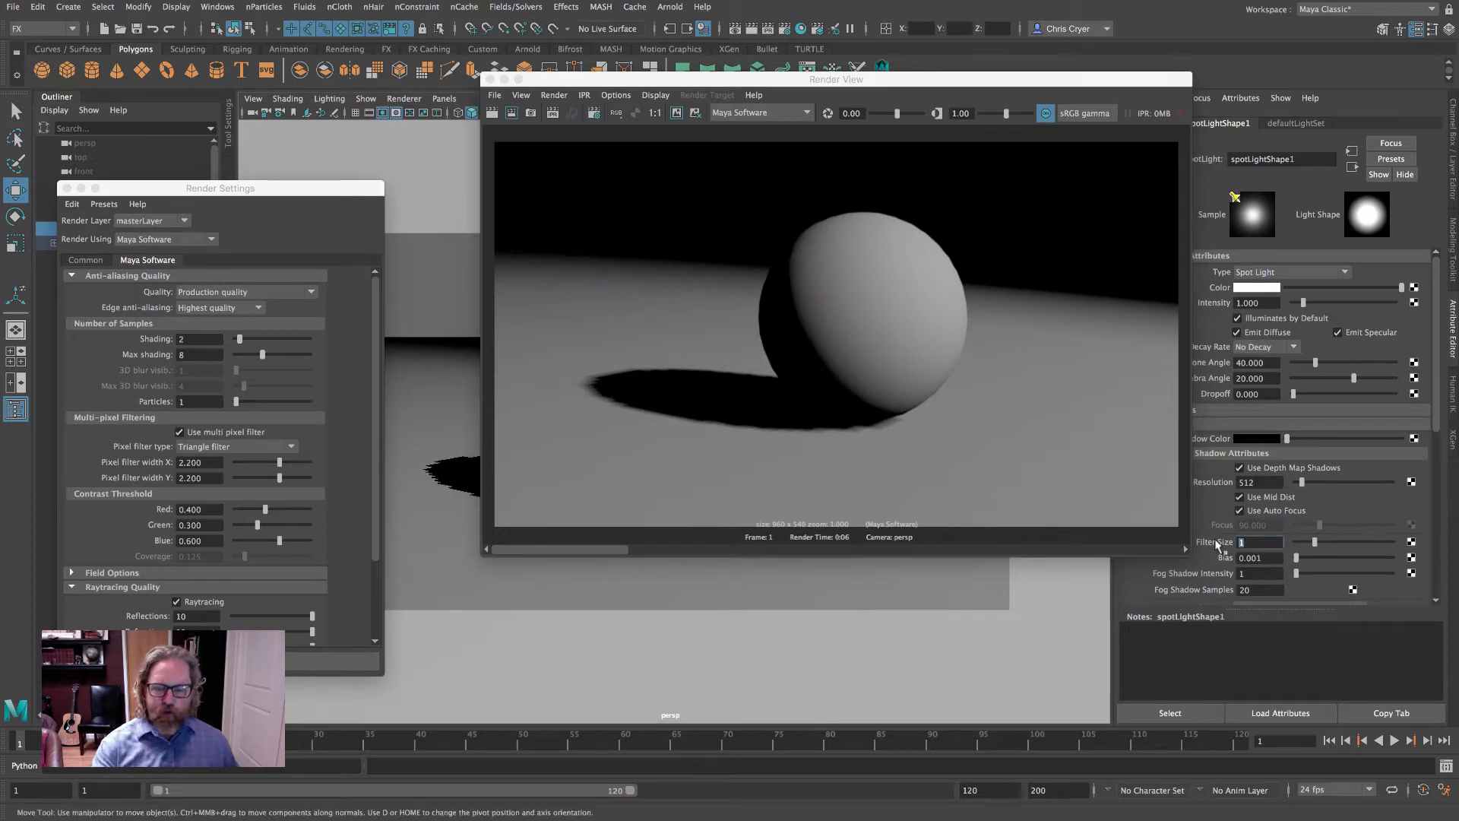
pyautogui.press('Return')
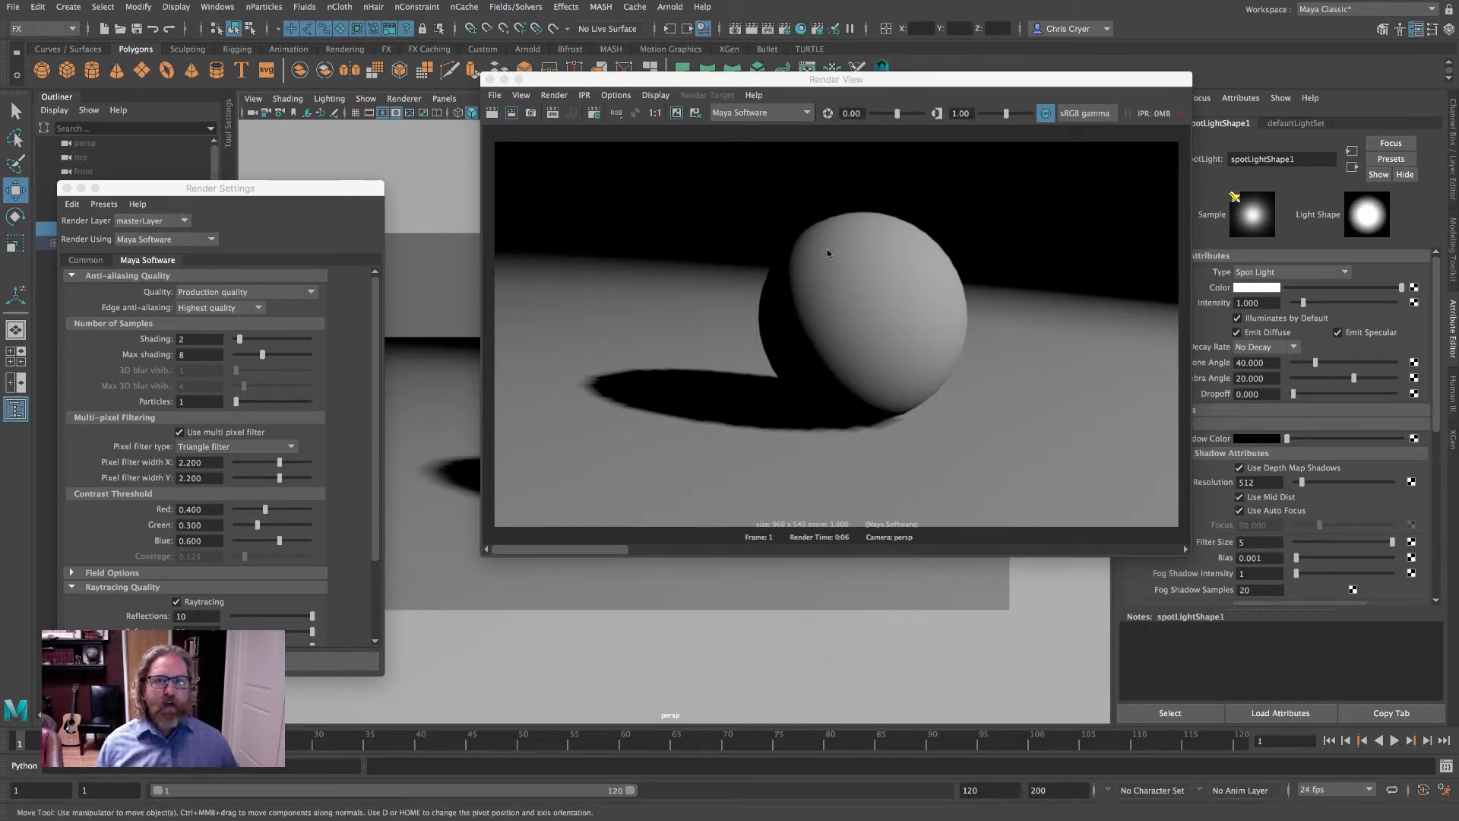
pyautogui.click(493, 114)
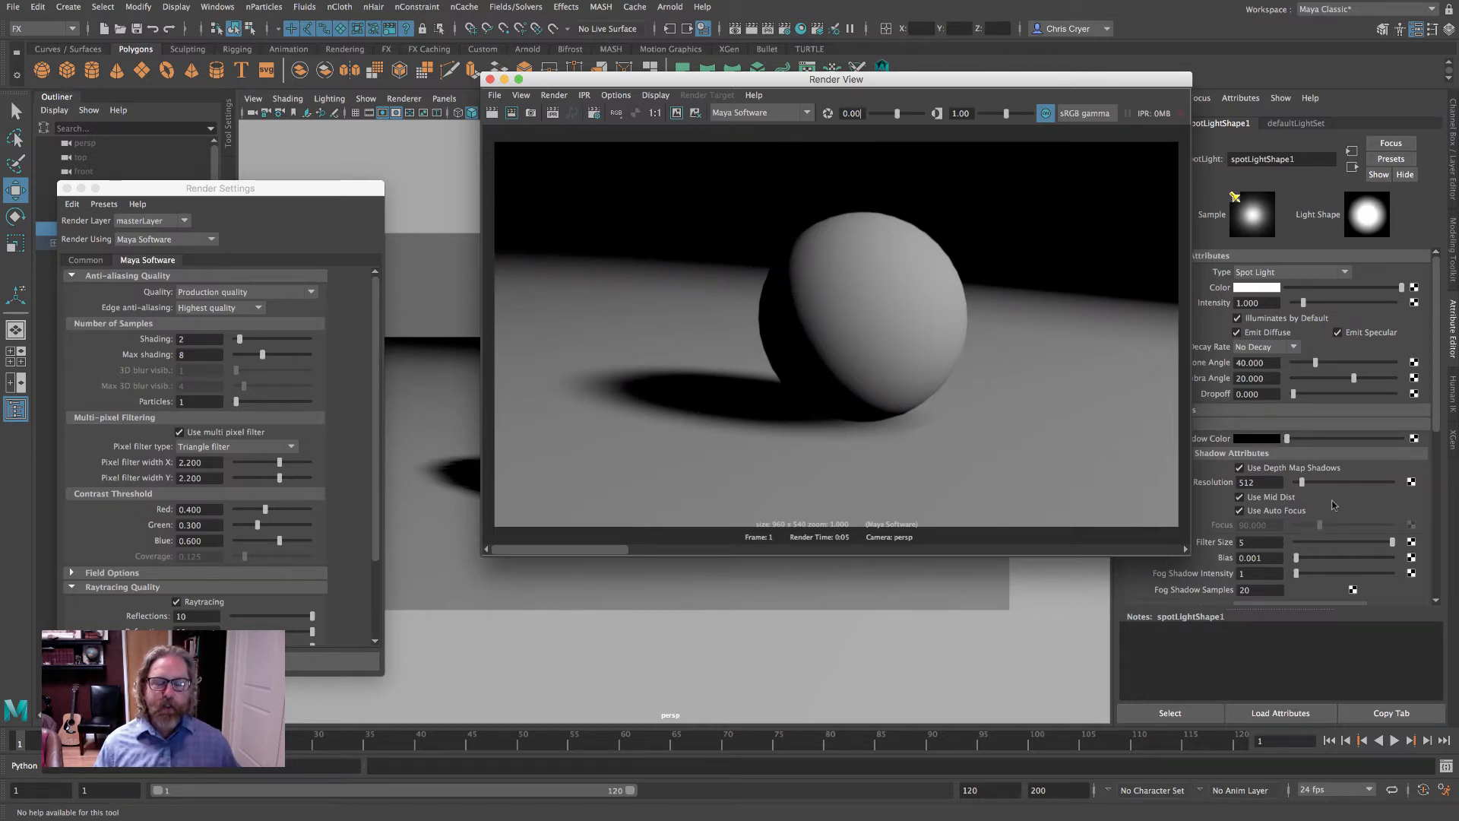
# Turn off the spot light's depth map shadows and turn ray trace shadows back on.
pyautogui.click(1239, 469)
pyautogui.scroll(-3, 1351, 503)
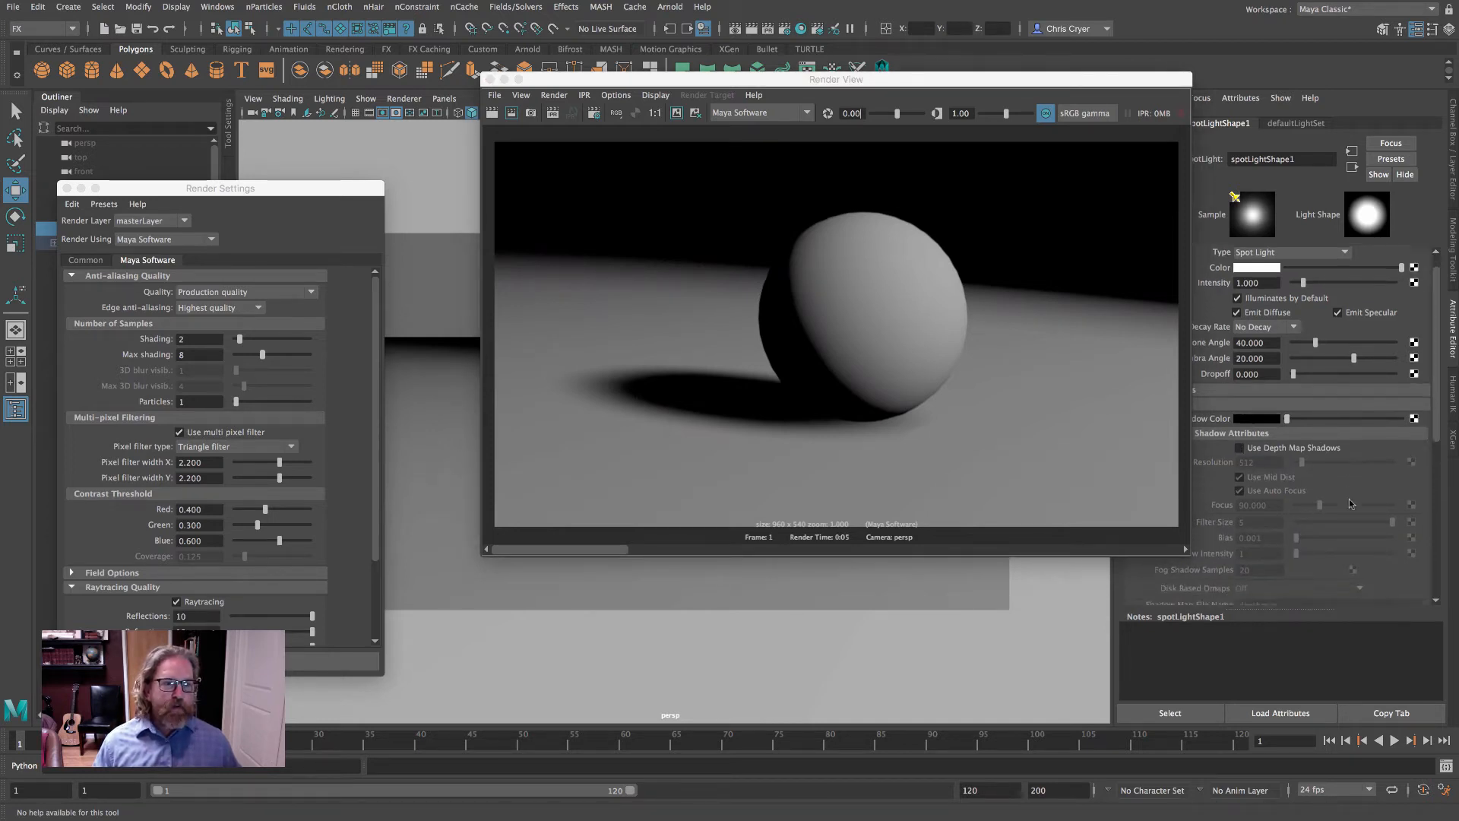
pyautogui.scroll(-10, 1348, 499)
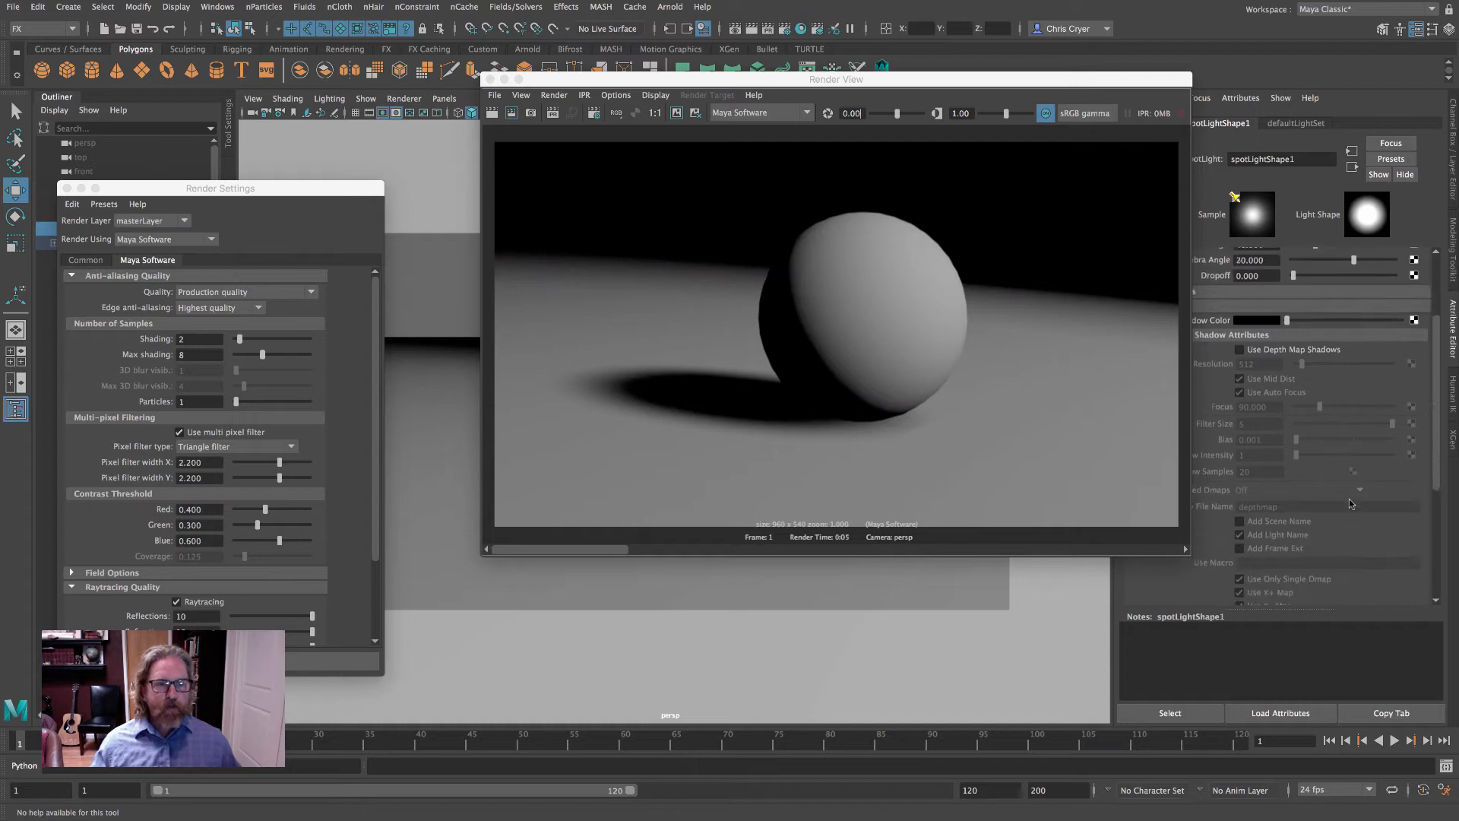
pyautogui.click(1240, 476)
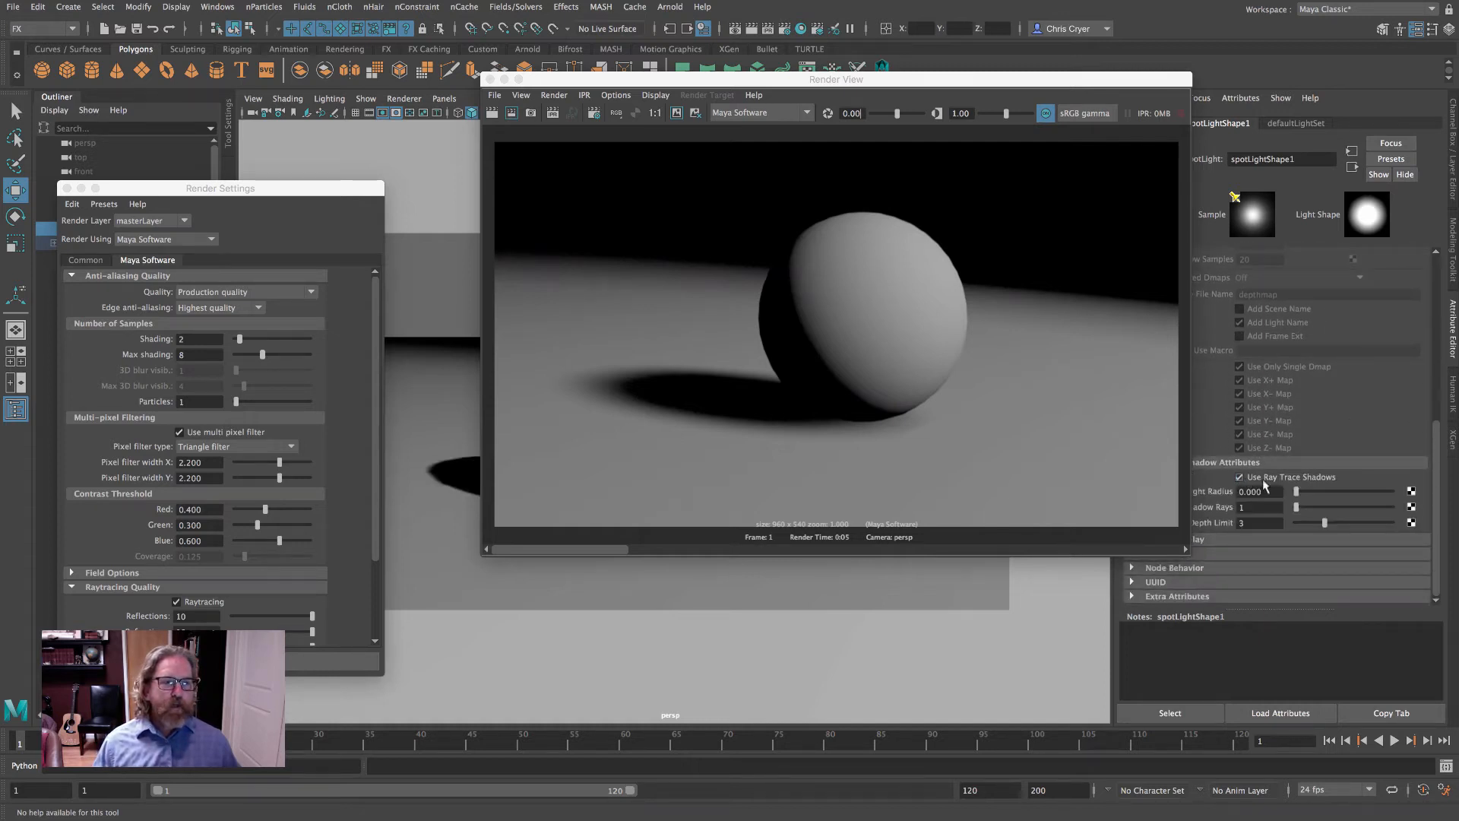
# Keep the soft depth map render in the Render View and render the frame with ray traced shadows.
pyautogui.click(677, 113)
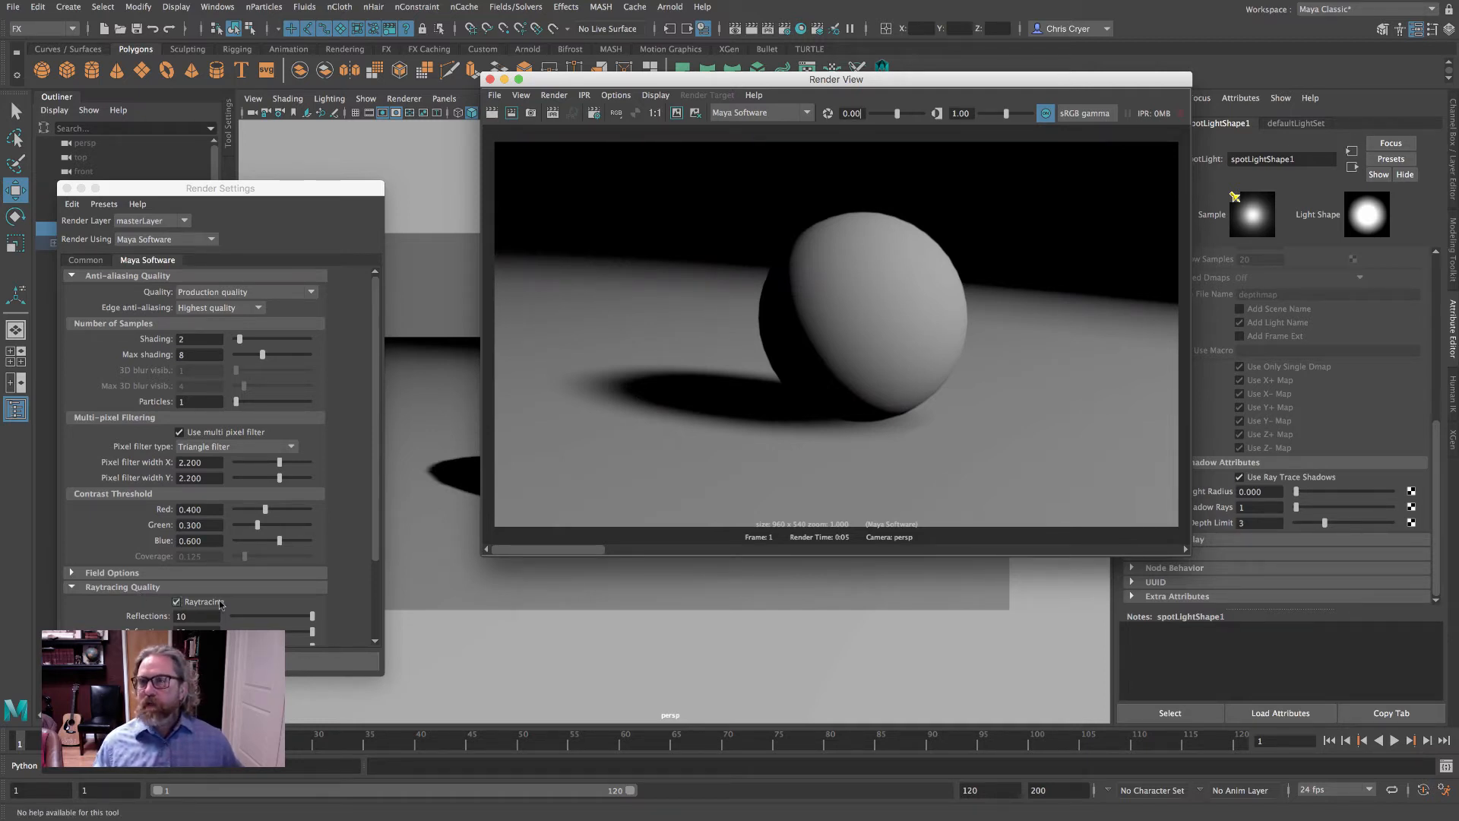
pyautogui.click(492, 112)
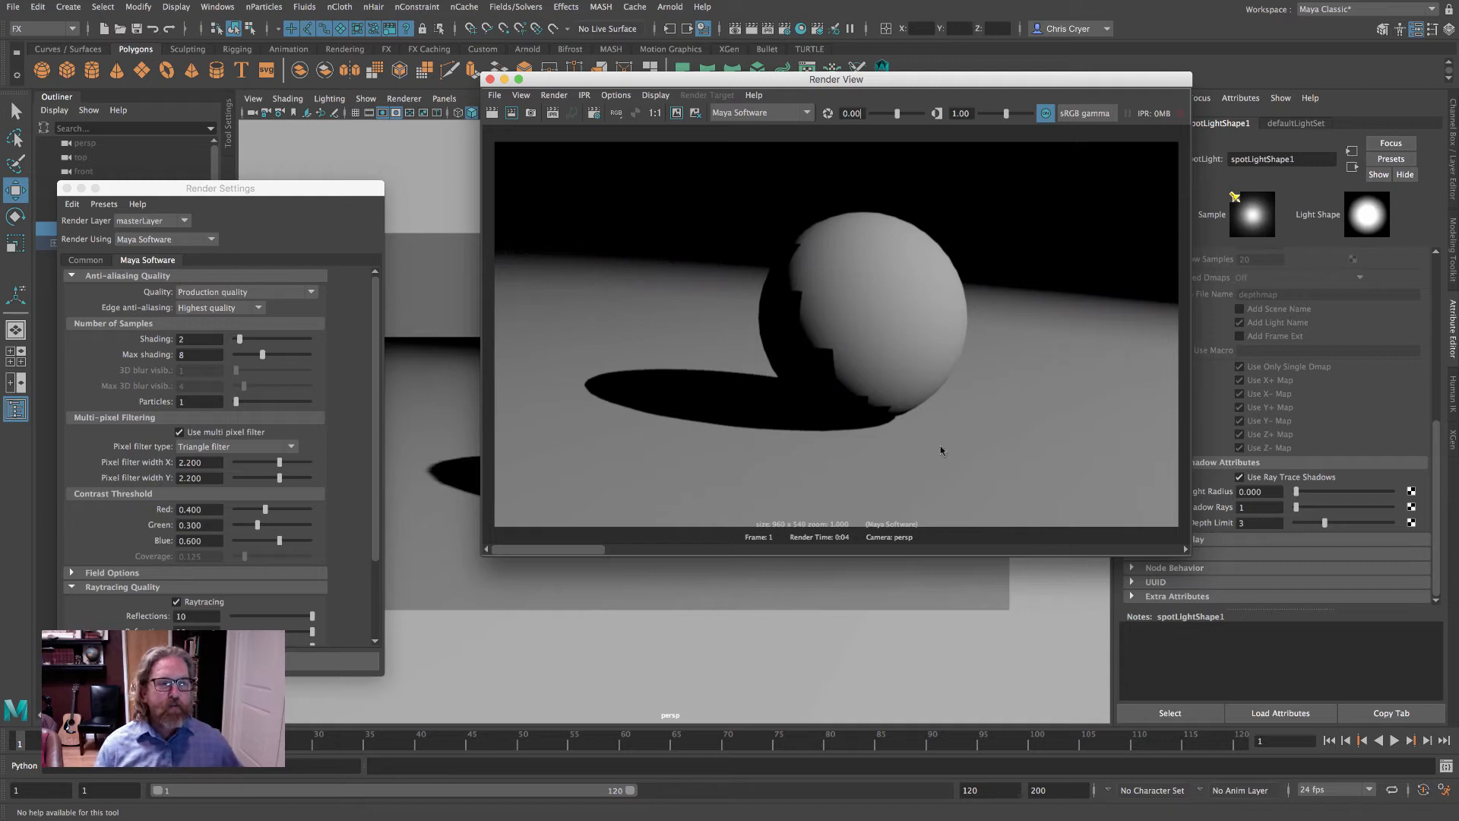
# Set the spot light's raytrace shadow light radius to 4 and shadow rays to 40.
pyautogui.scroll(5, 1299, 426)
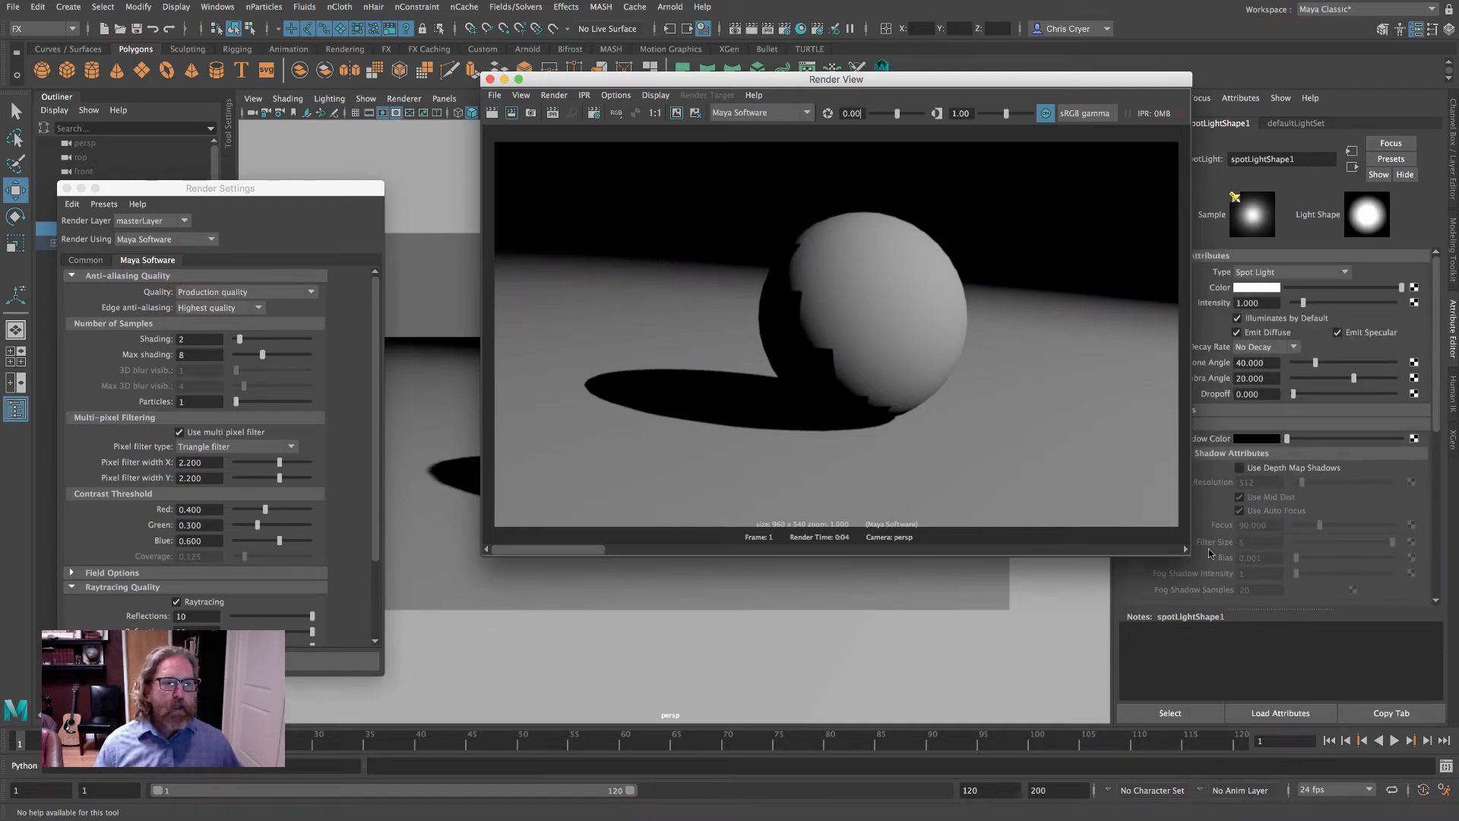
pyautogui.scroll(-5, 1348, 544)
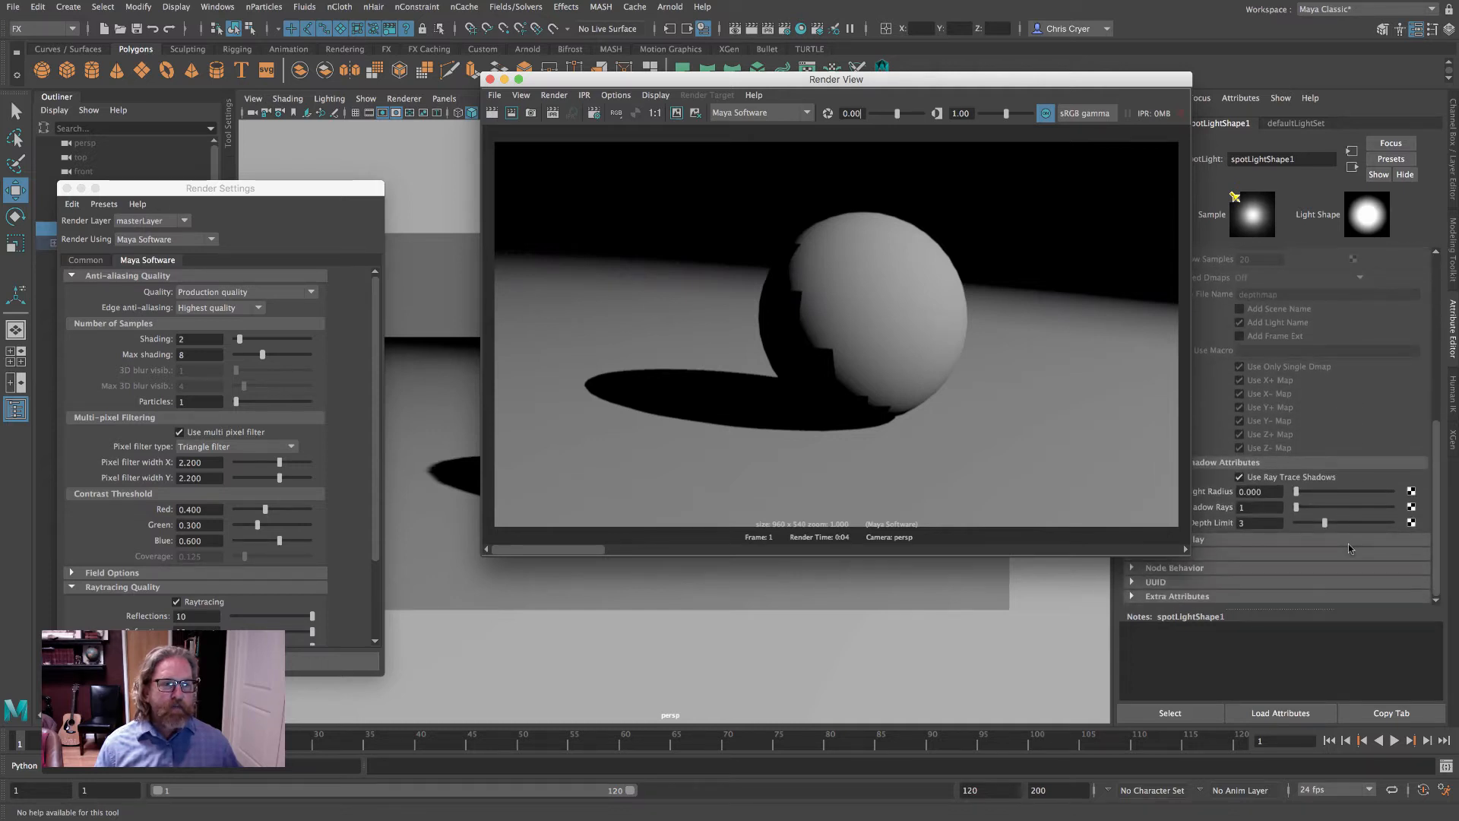
pyautogui.moveTo(1090, 81); pyautogui.dragTo(1001, 75)
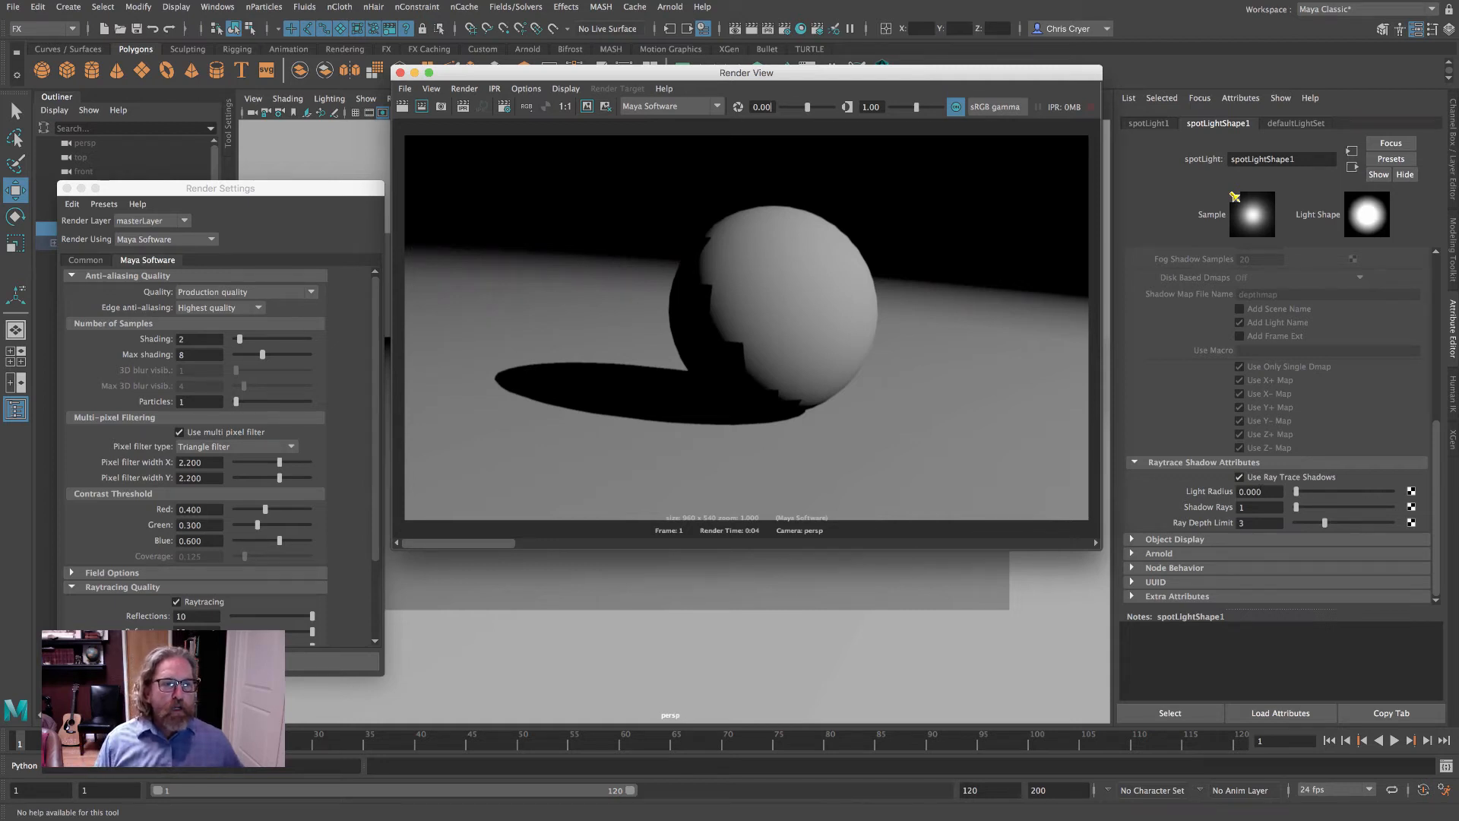
pyautogui.click(1252, 491)
pyautogui.write('4')
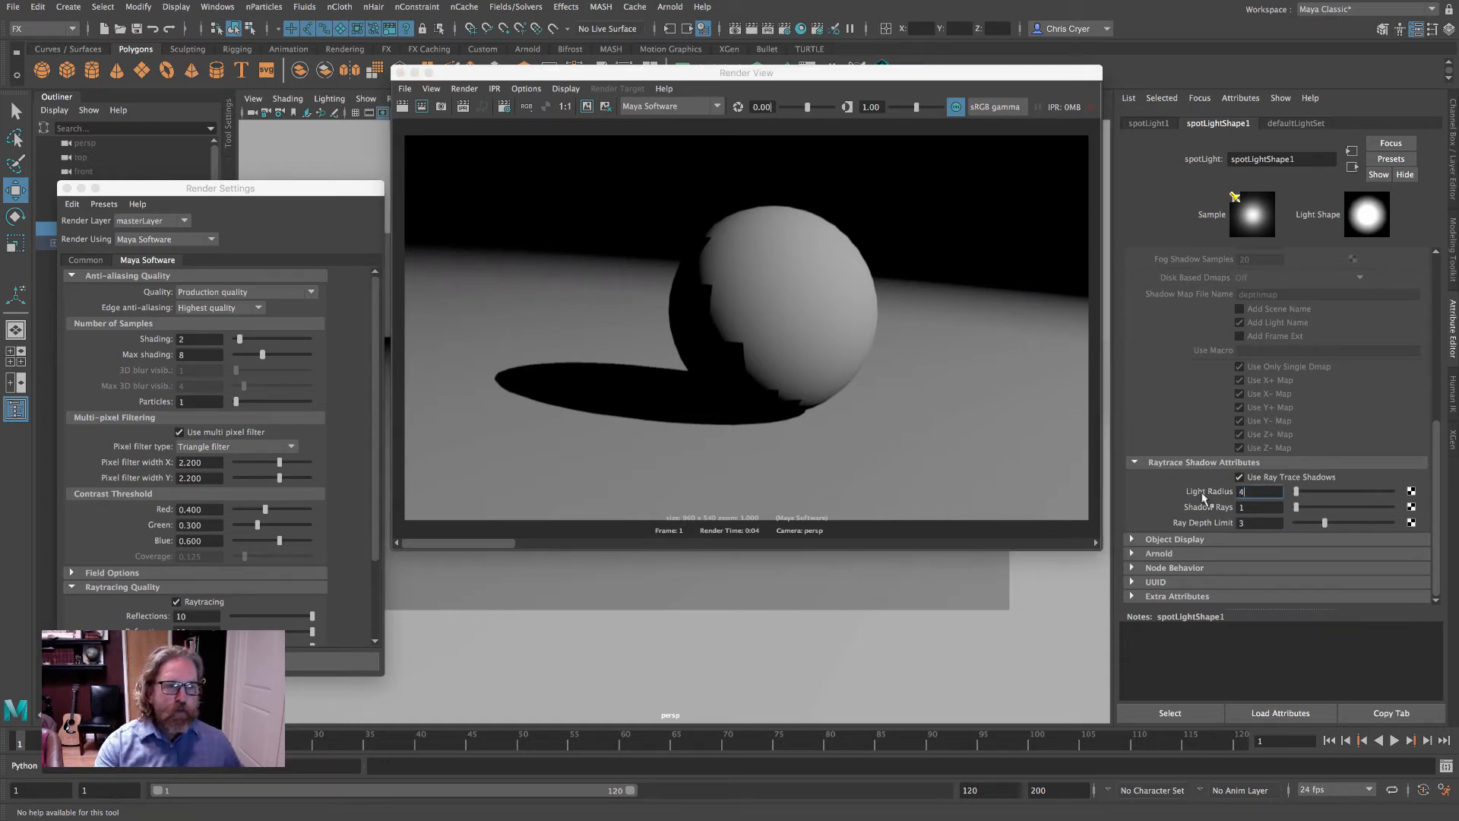
pyautogui.press('Tab')
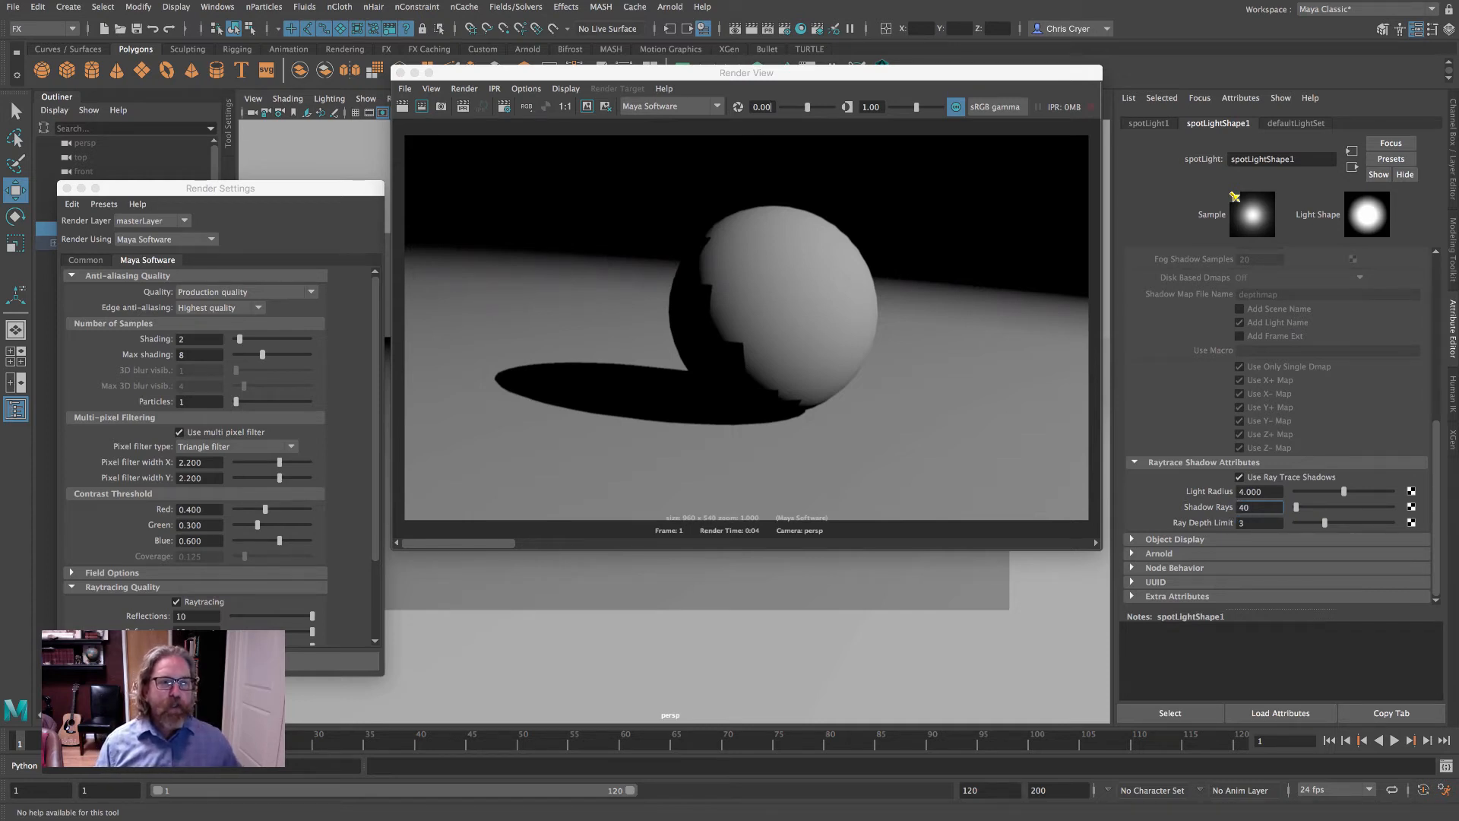
pyautogui.click(1265, 493)
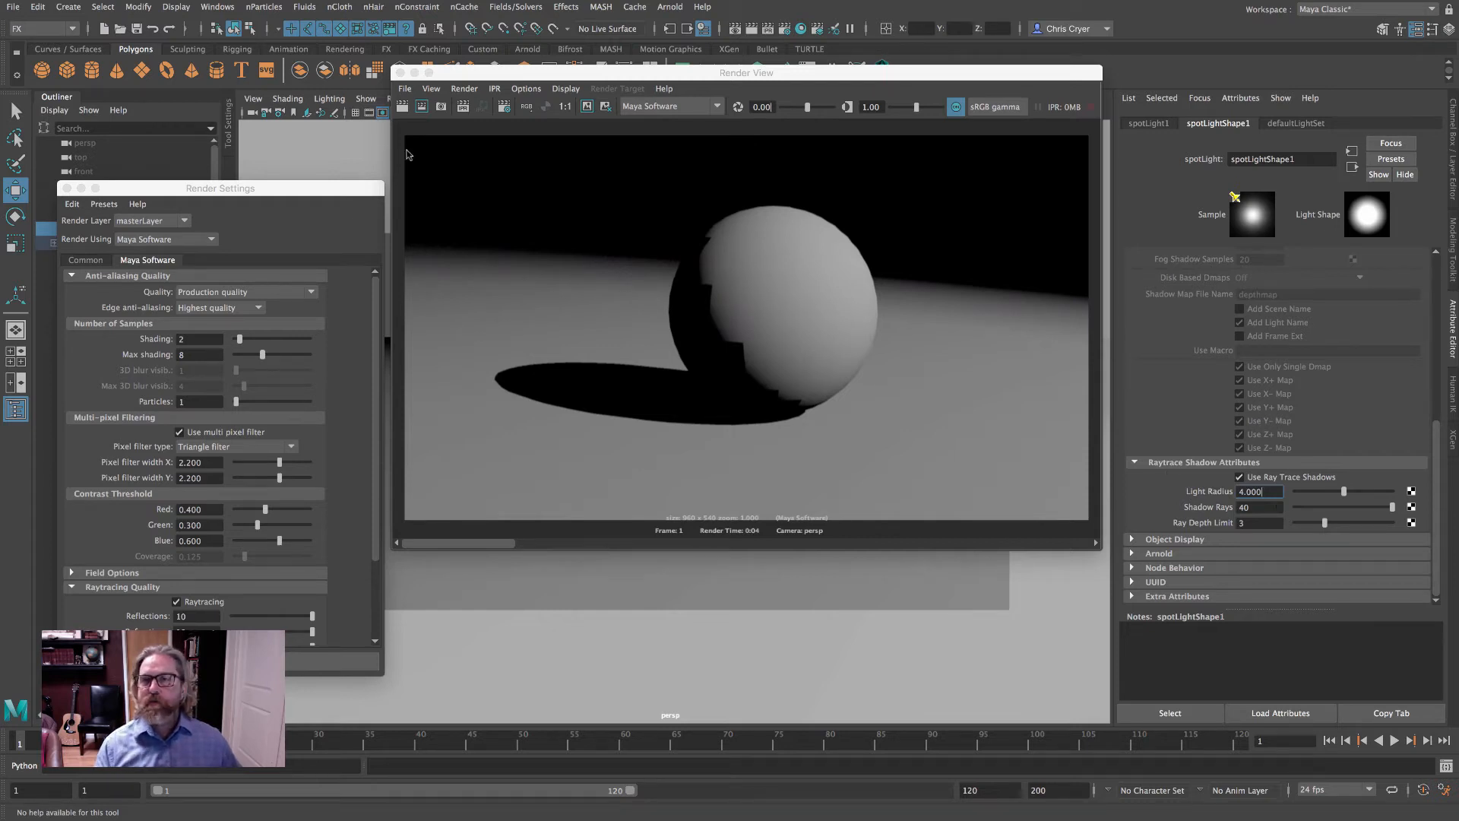
# Re-render the frame with the softened ray traced shadow and keep the image in the Render View.
pyautogui.click(556, 219)
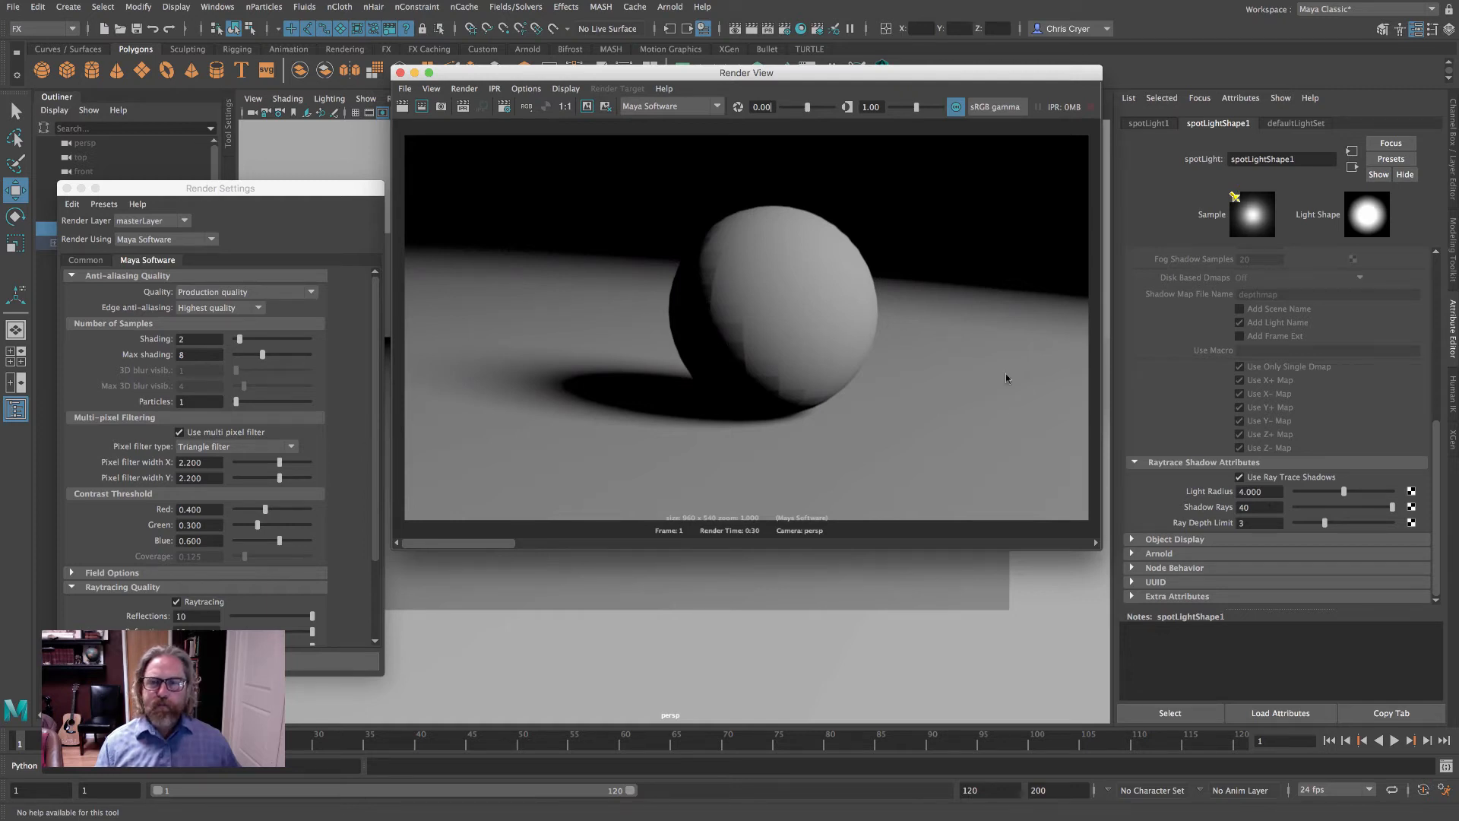
pyautogui.click(587, 106)
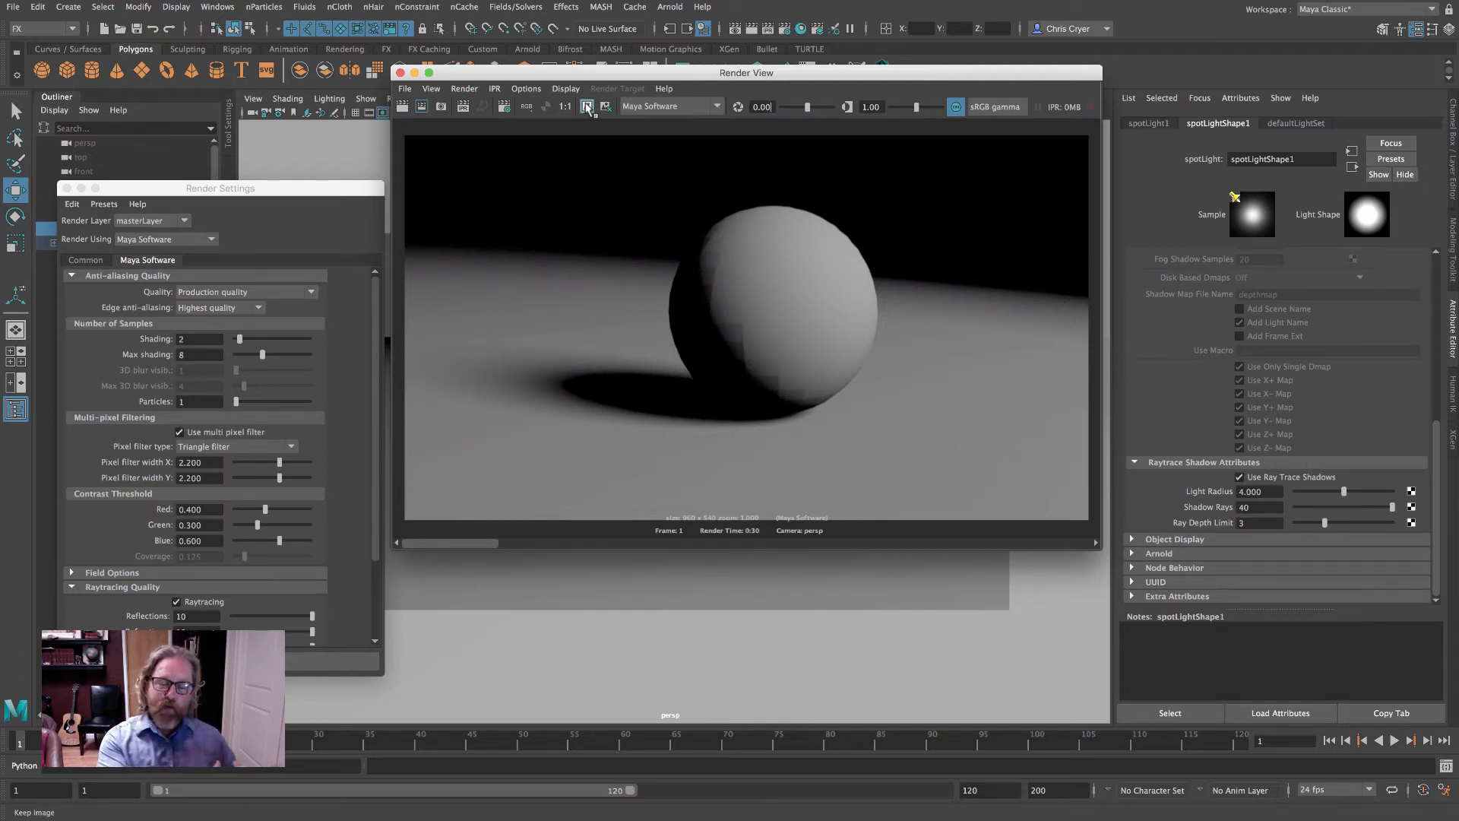
# Switch the renderer from Maya Software to Arnold Renderer and render the current frame.
pyautogui.click(401, 73)
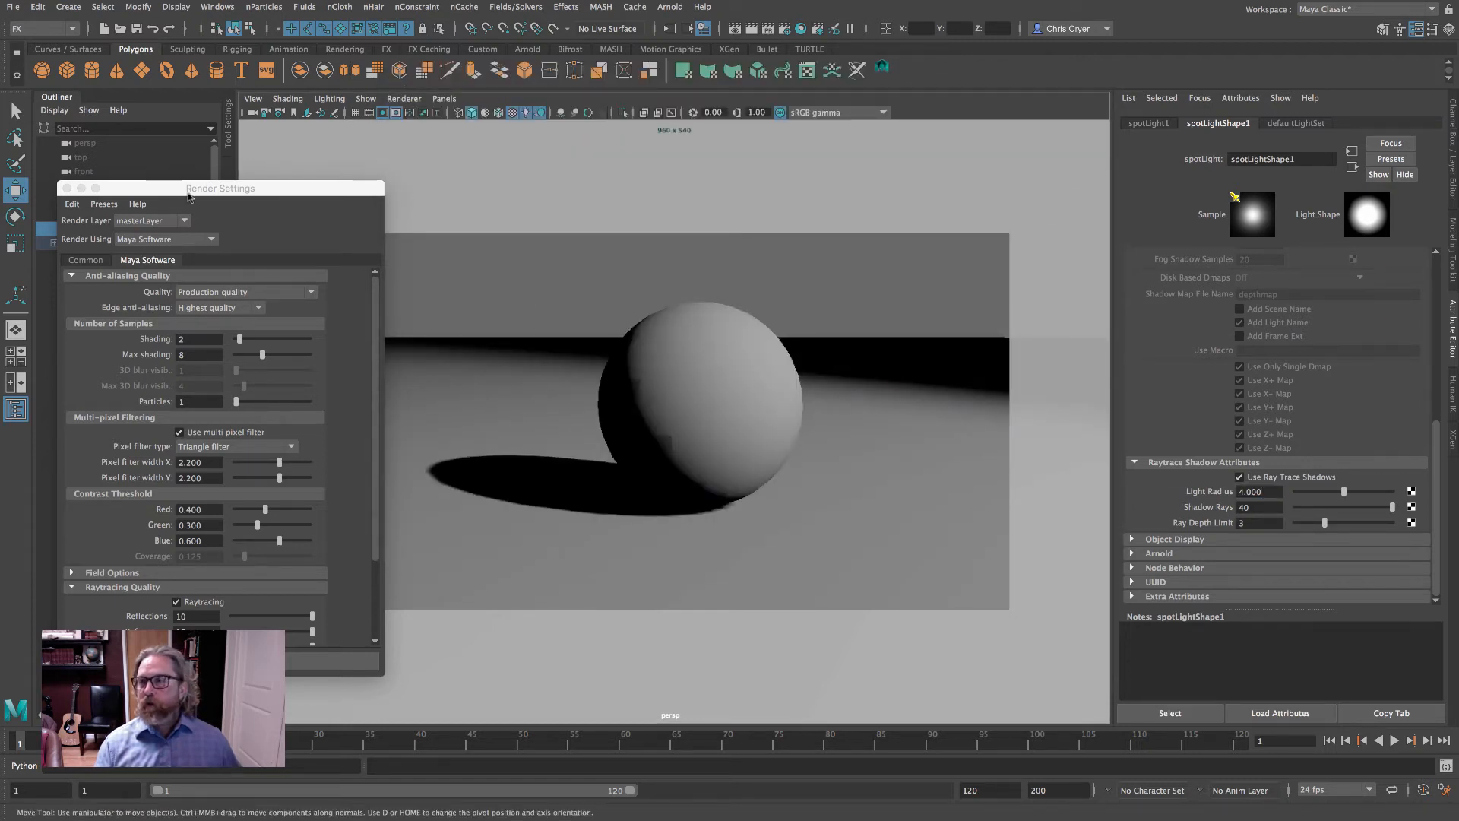
pyautogui.click(140, 241)
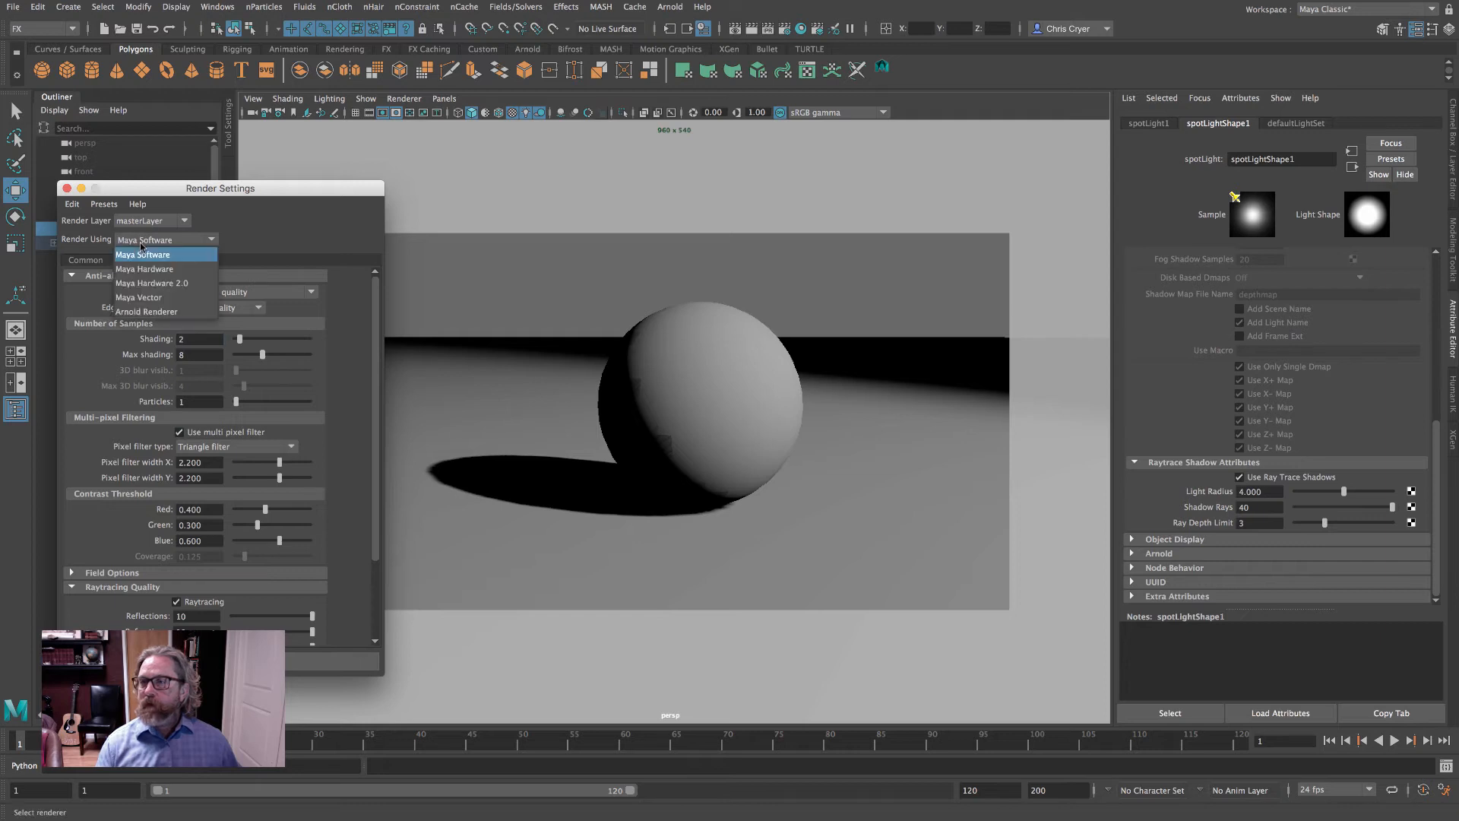
pyautogui.click(154, 311)
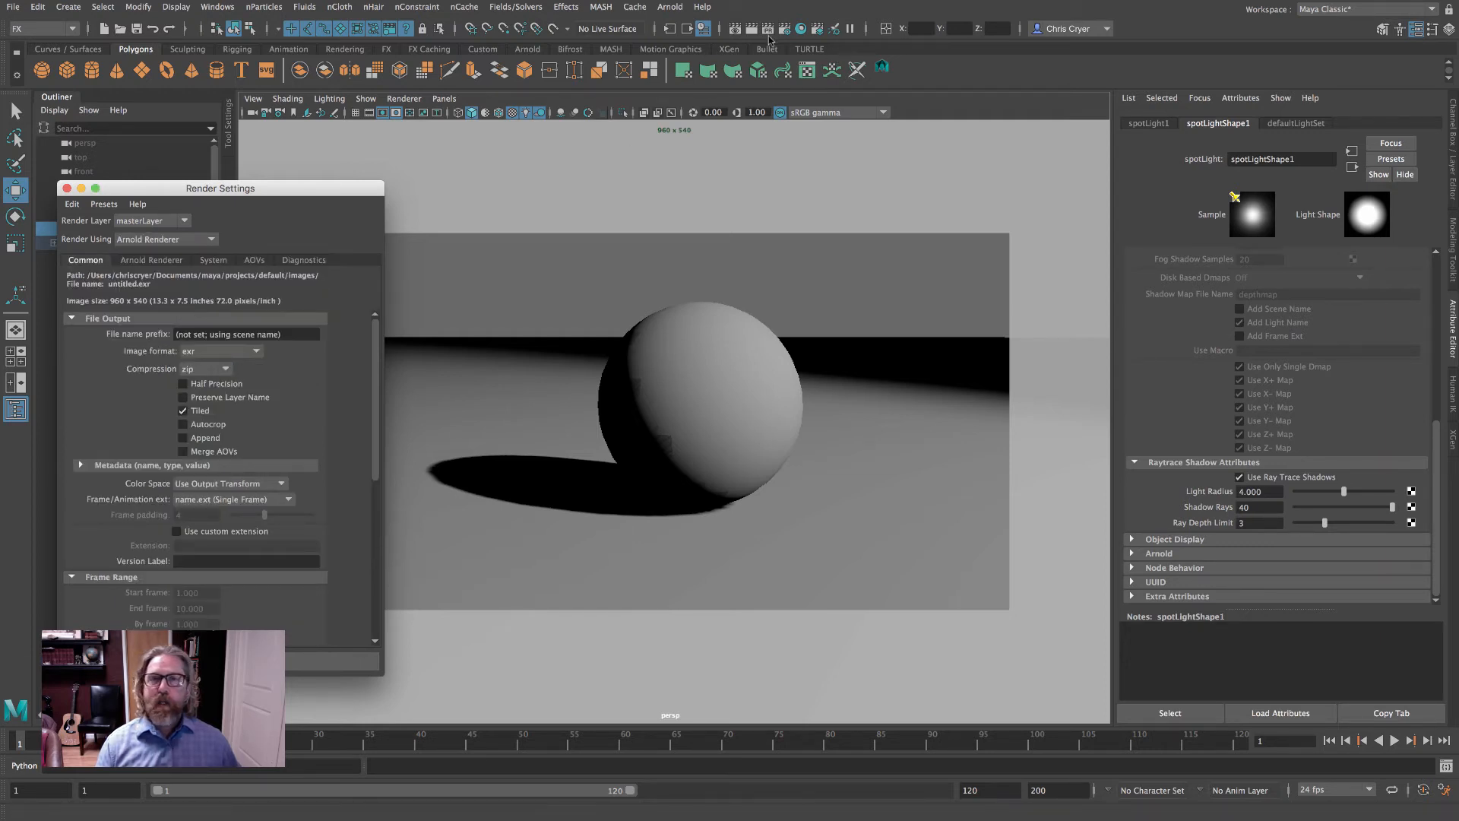
pyautogui.click(751, 30)
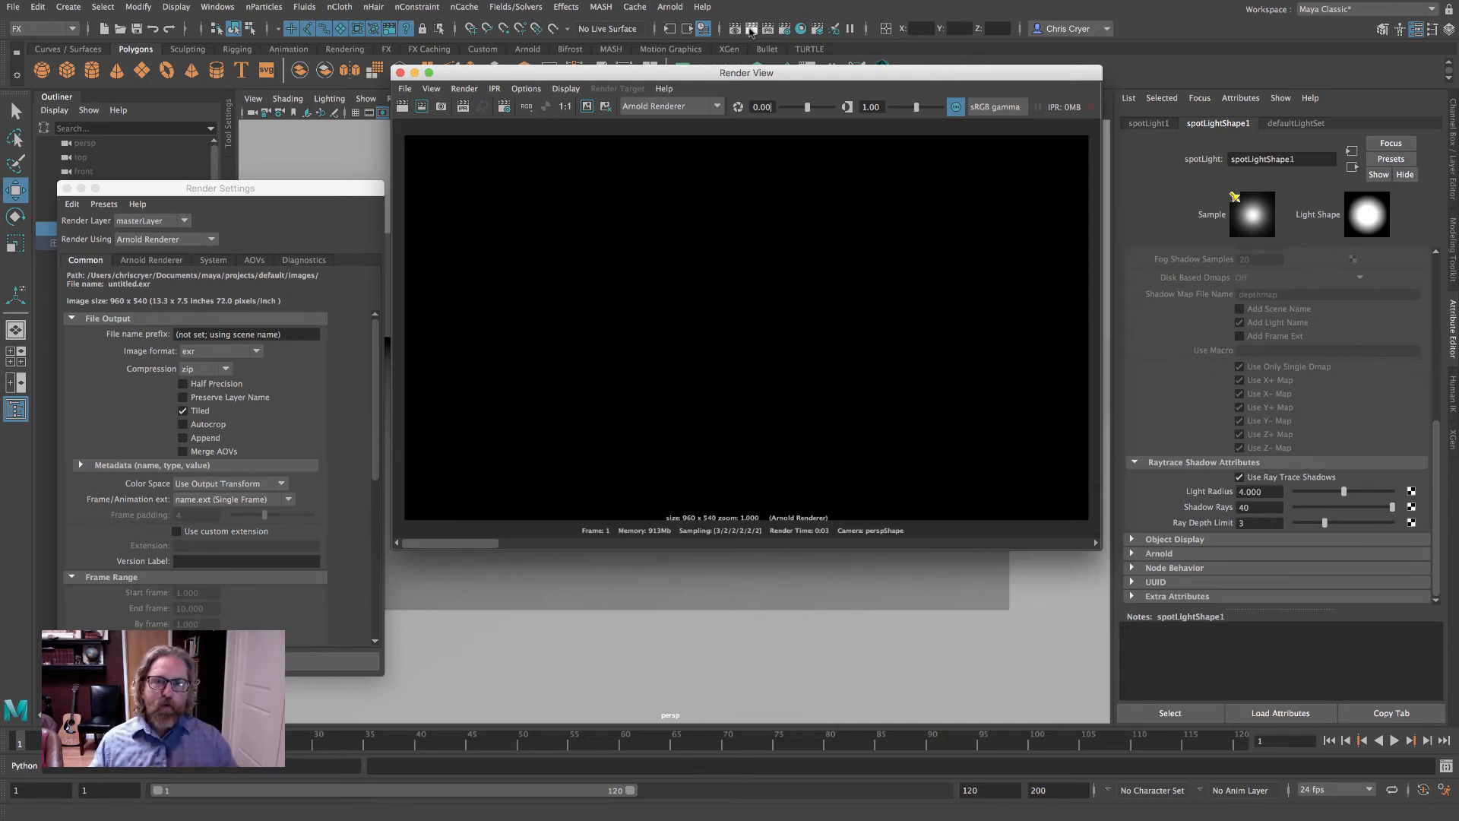
# Set the spot light's Arnold exposure to 10.
pyautogui.click(400, 72)
pyautogui.moveTo(122, 187); pyautogui.dragTo(256, 171)
pyautogui.click(103, 229)
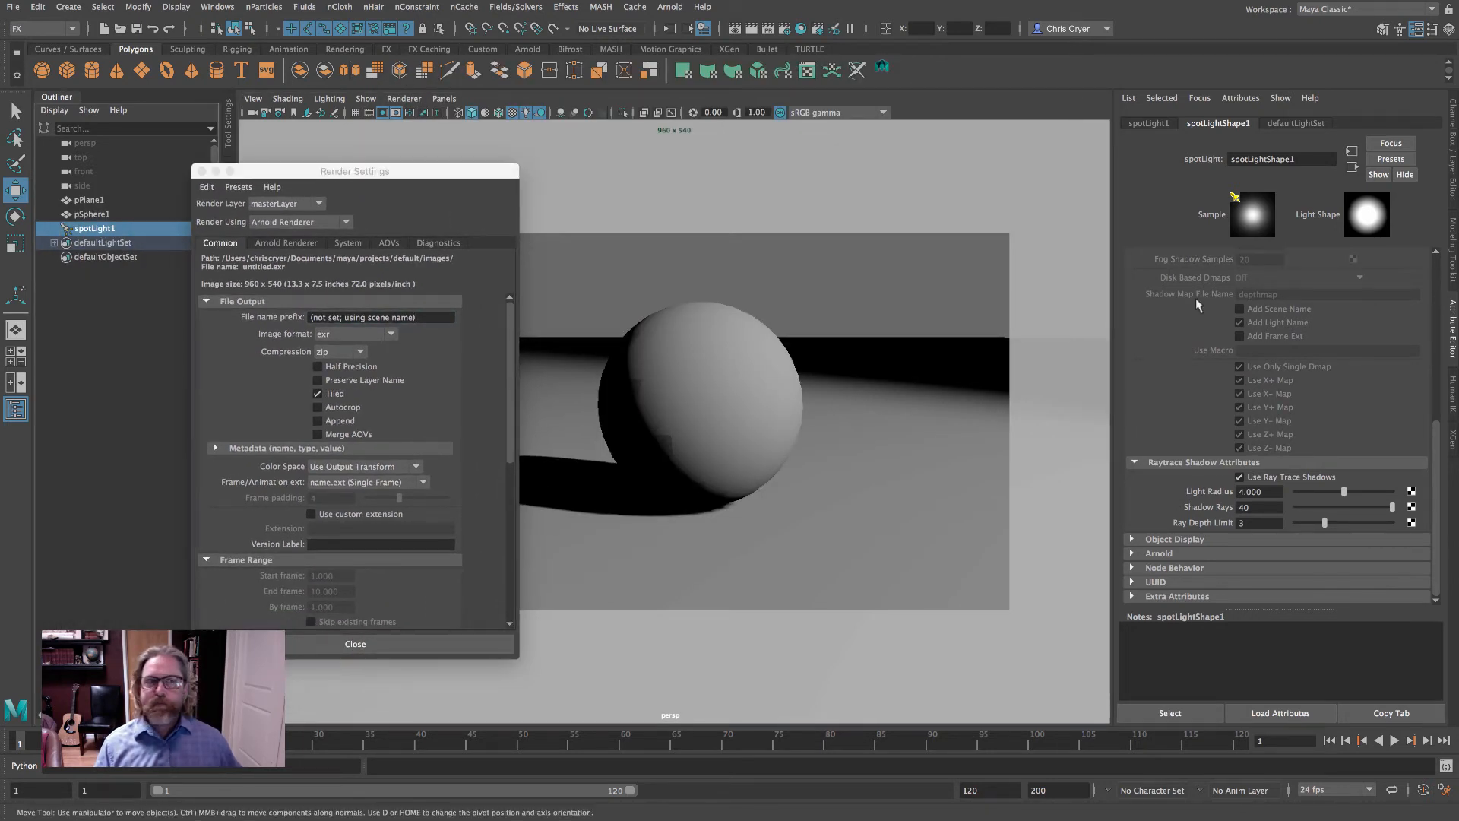
pyautogui.scroll(5, 1342, 329)
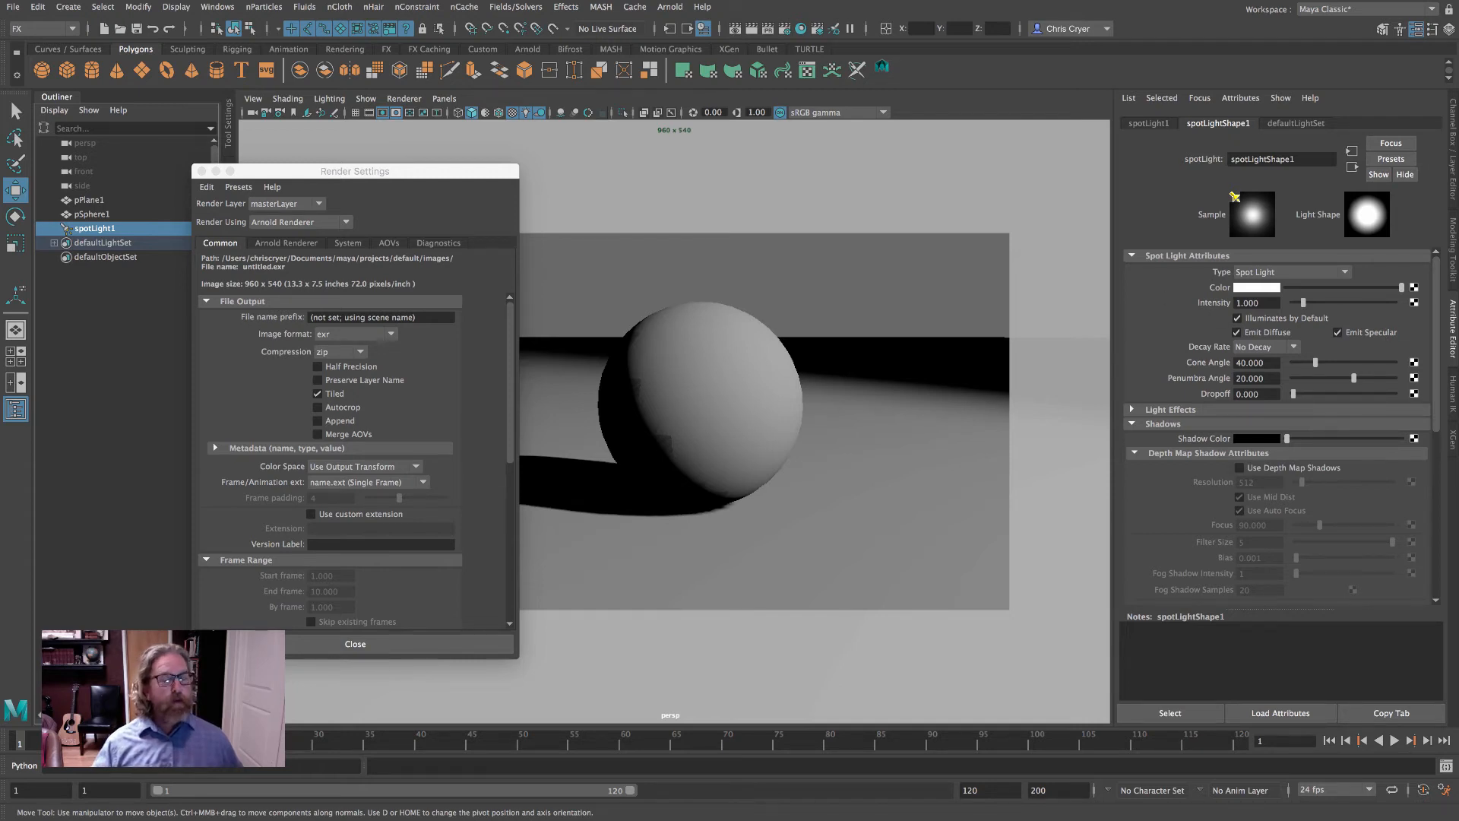
pyautogui.click(1131, 425)
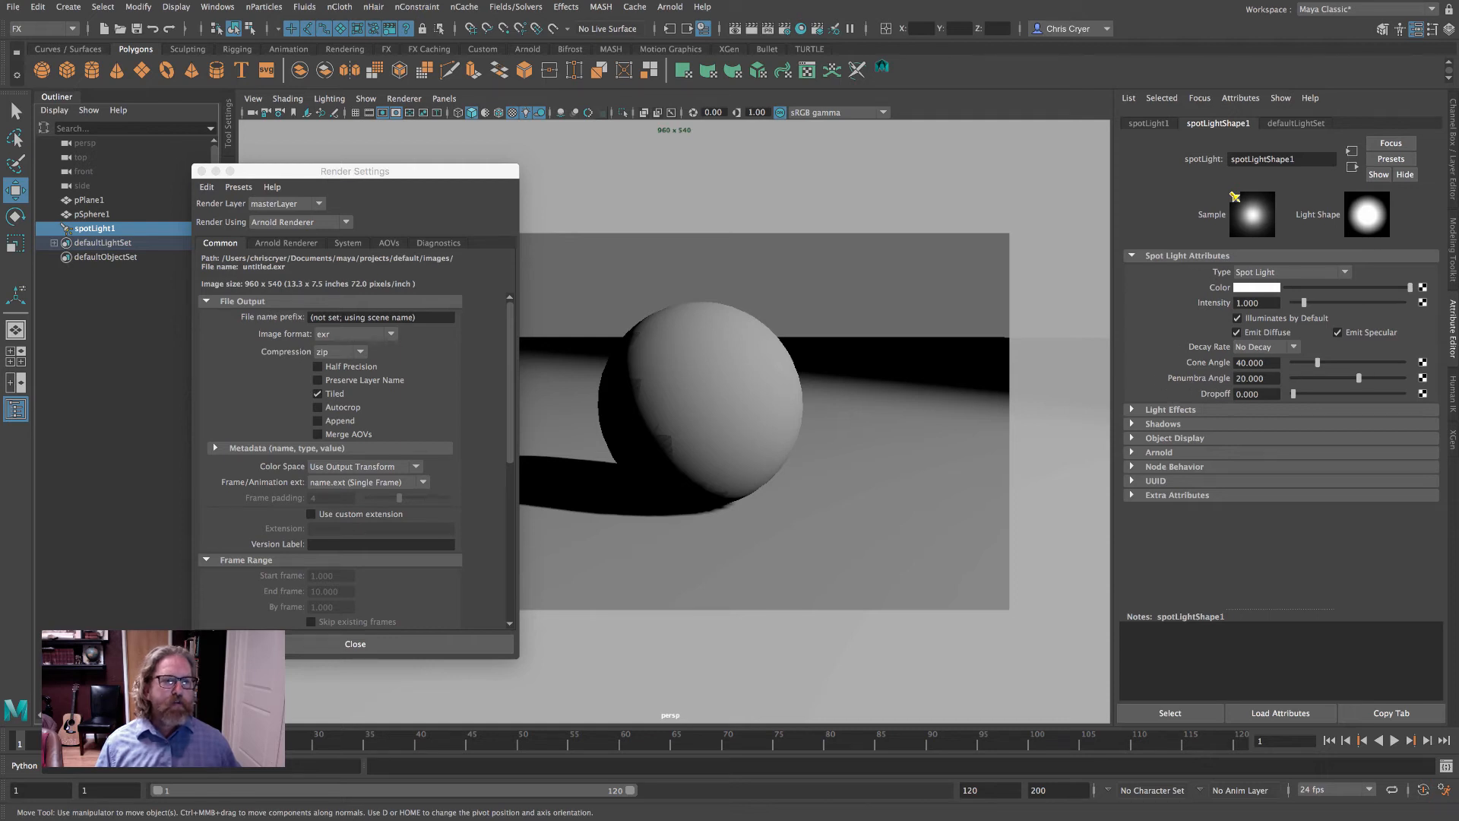
pyautogui.click(1131, 452)
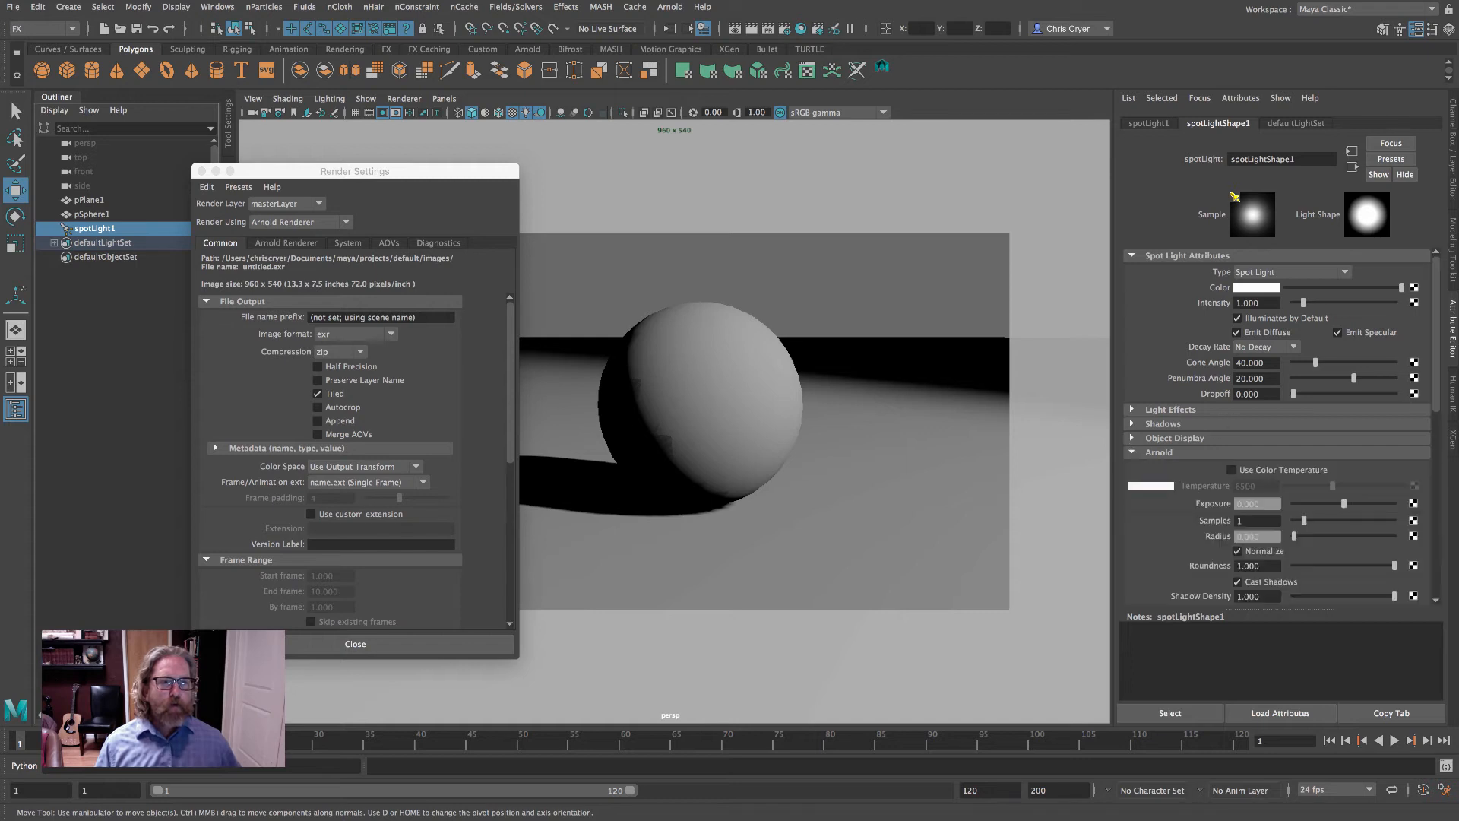
pyautogui.scroll(-5, 1284, 420)
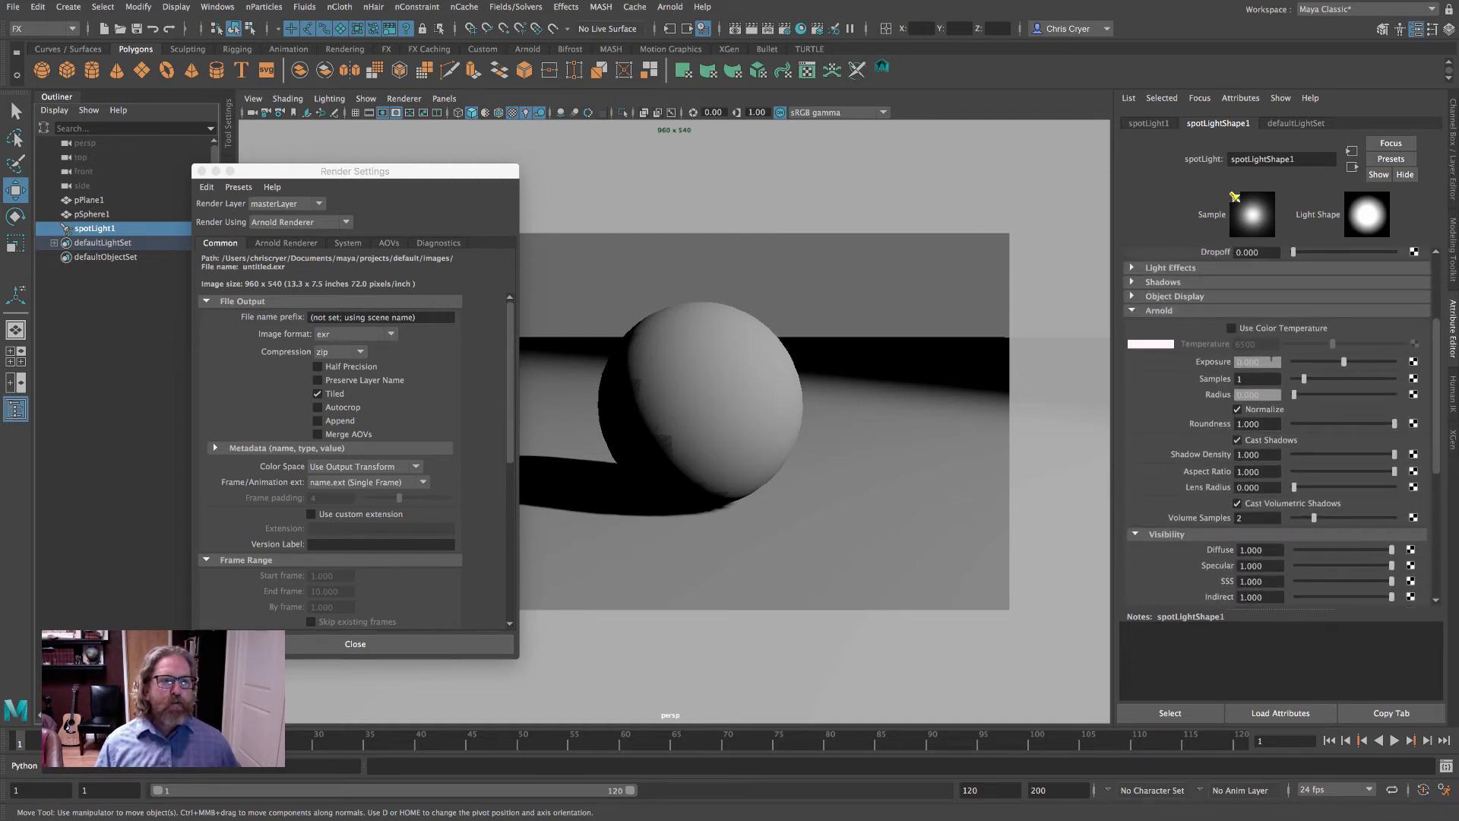
pyautogui.moveTo(1261, 361); pyautogui.dragTo(1196, 358)
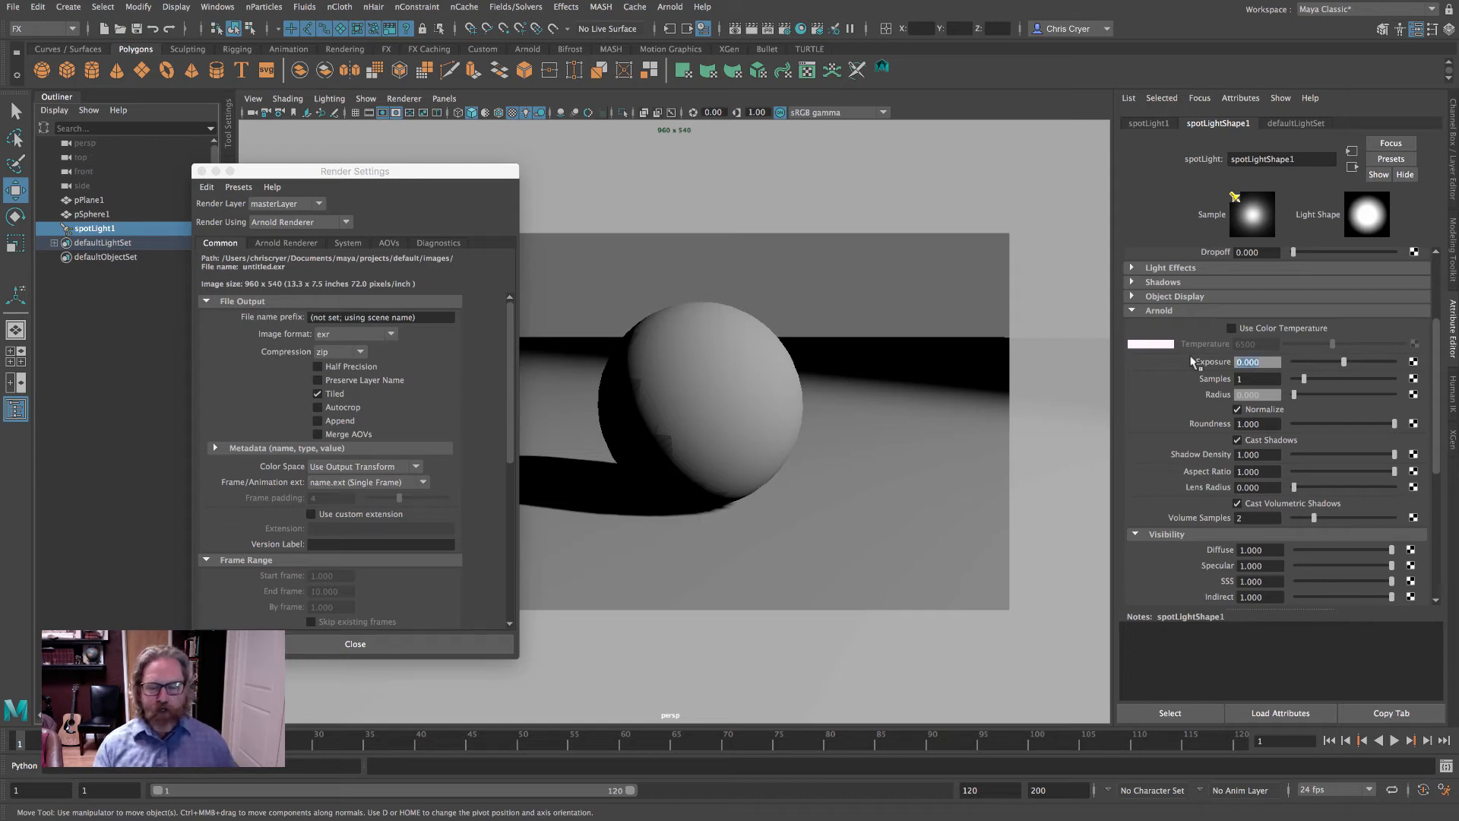
pyautogui.write('10')
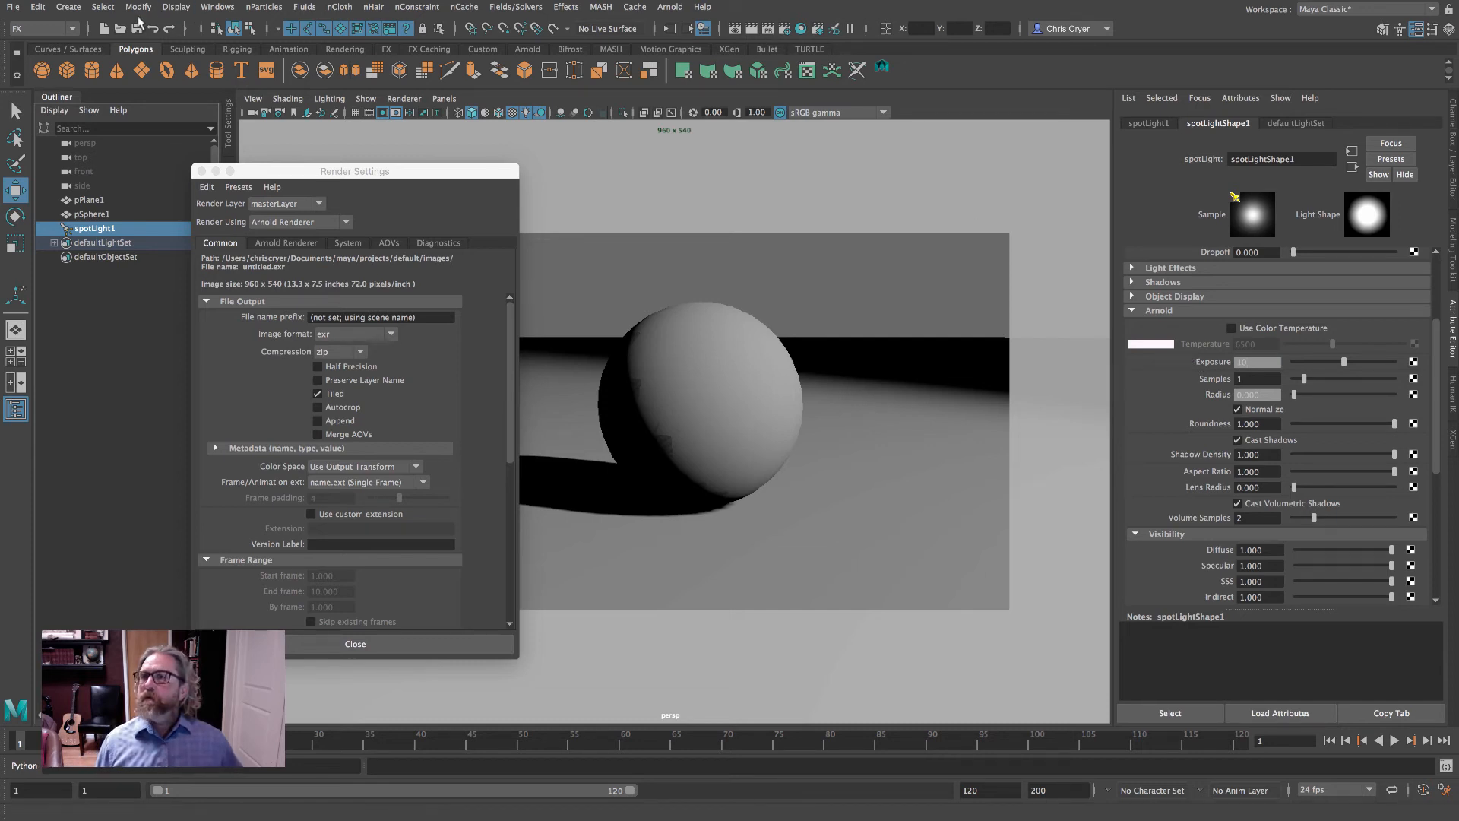
pyautogui.click(68, 7)
pyautogui.moveTo(190, 86)
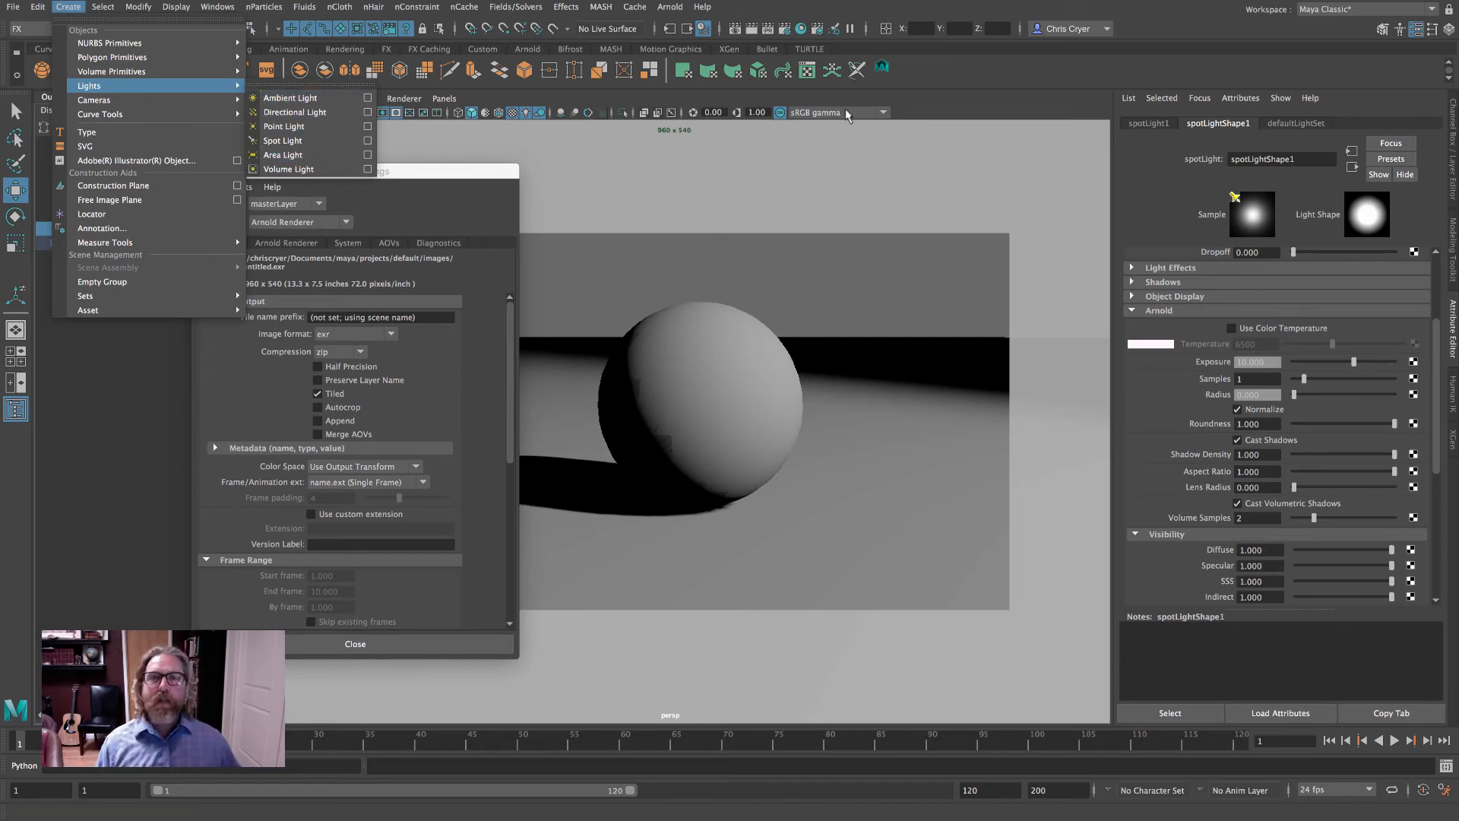
pyautogui.click(896, 94)
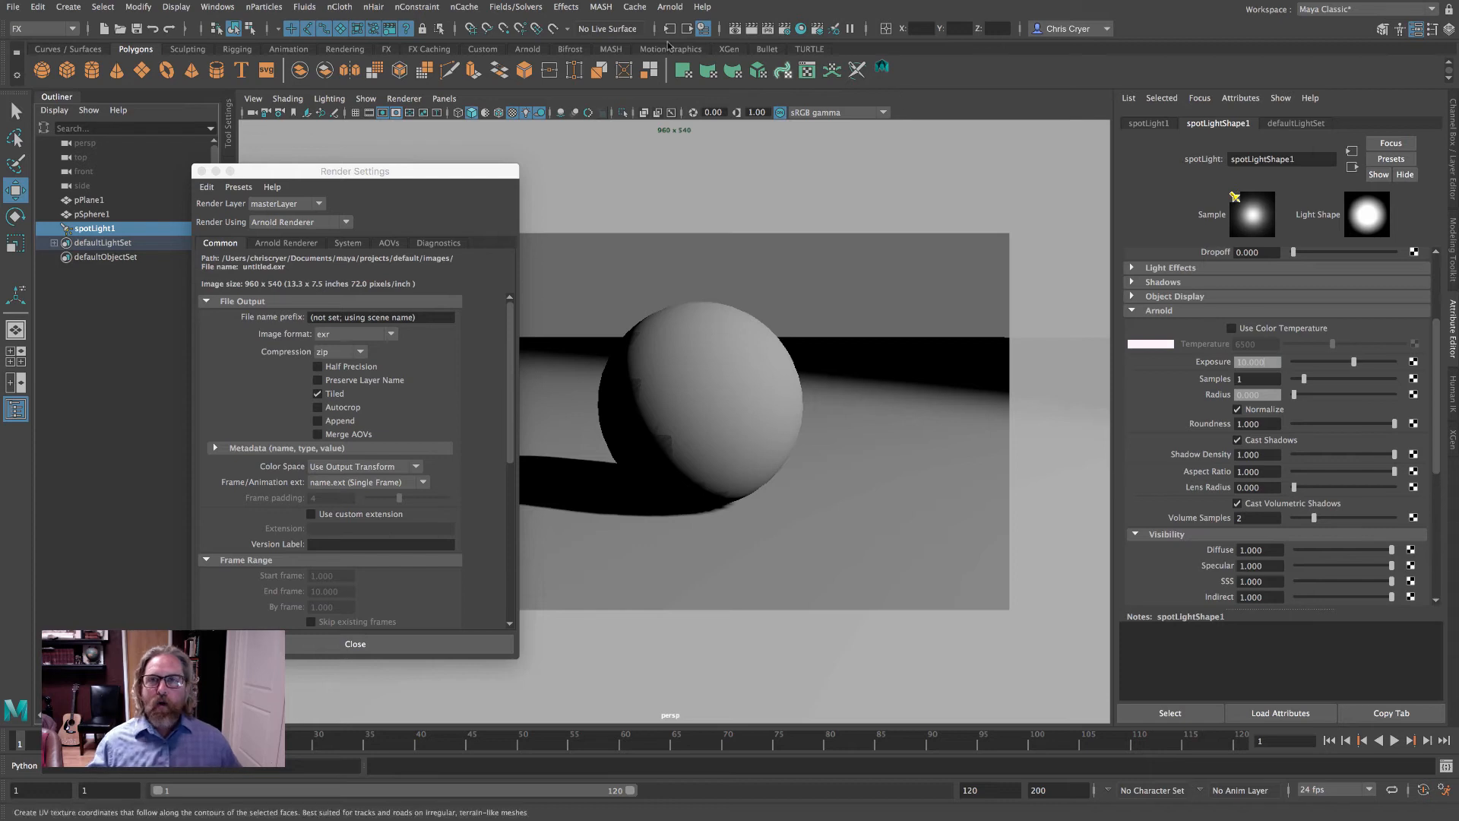
pyautogui.click(670, 7)
pyautogui.moveTo(697, 78)
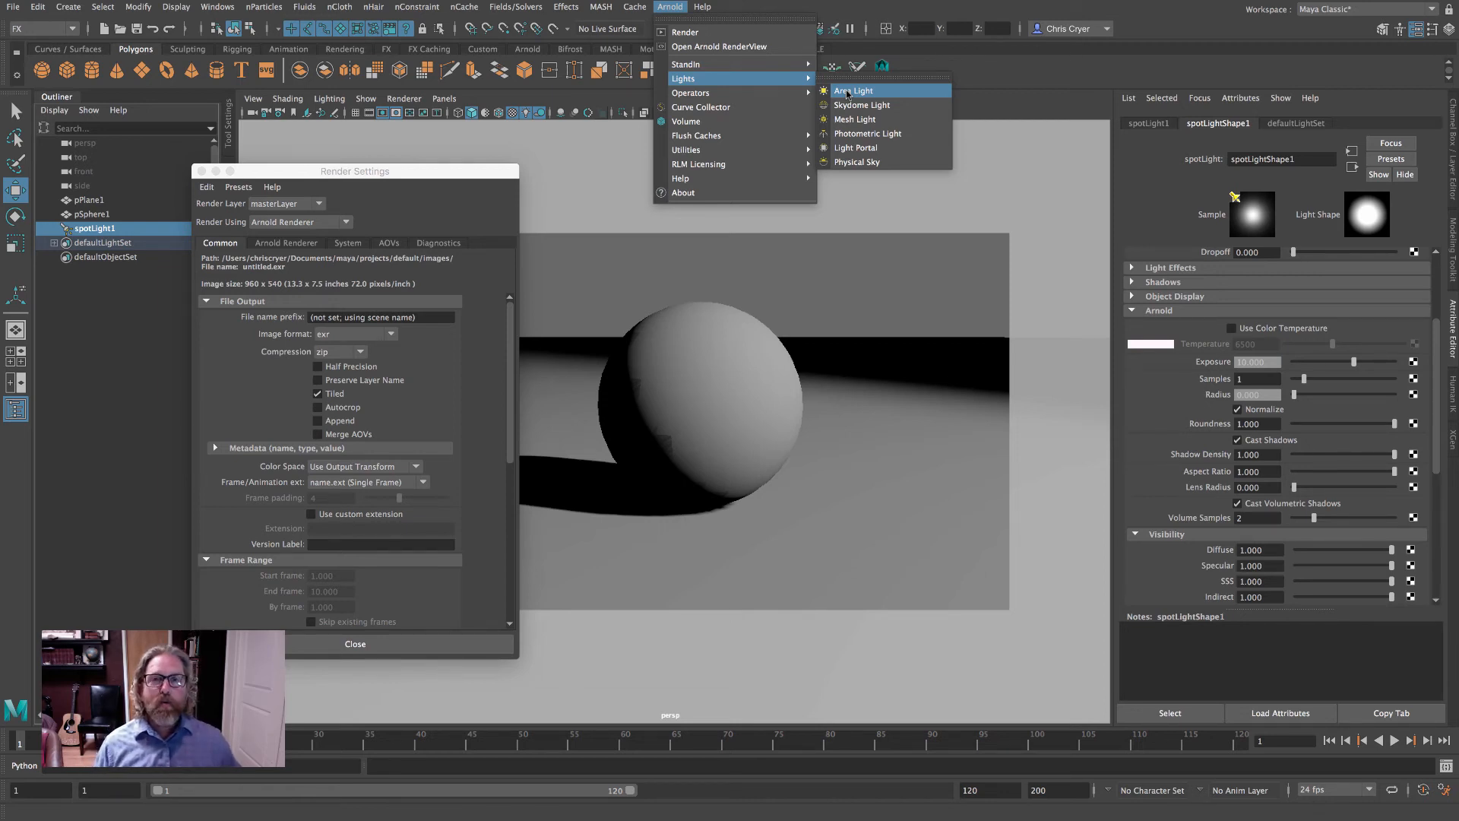
pyautogui.click(1012, 105)
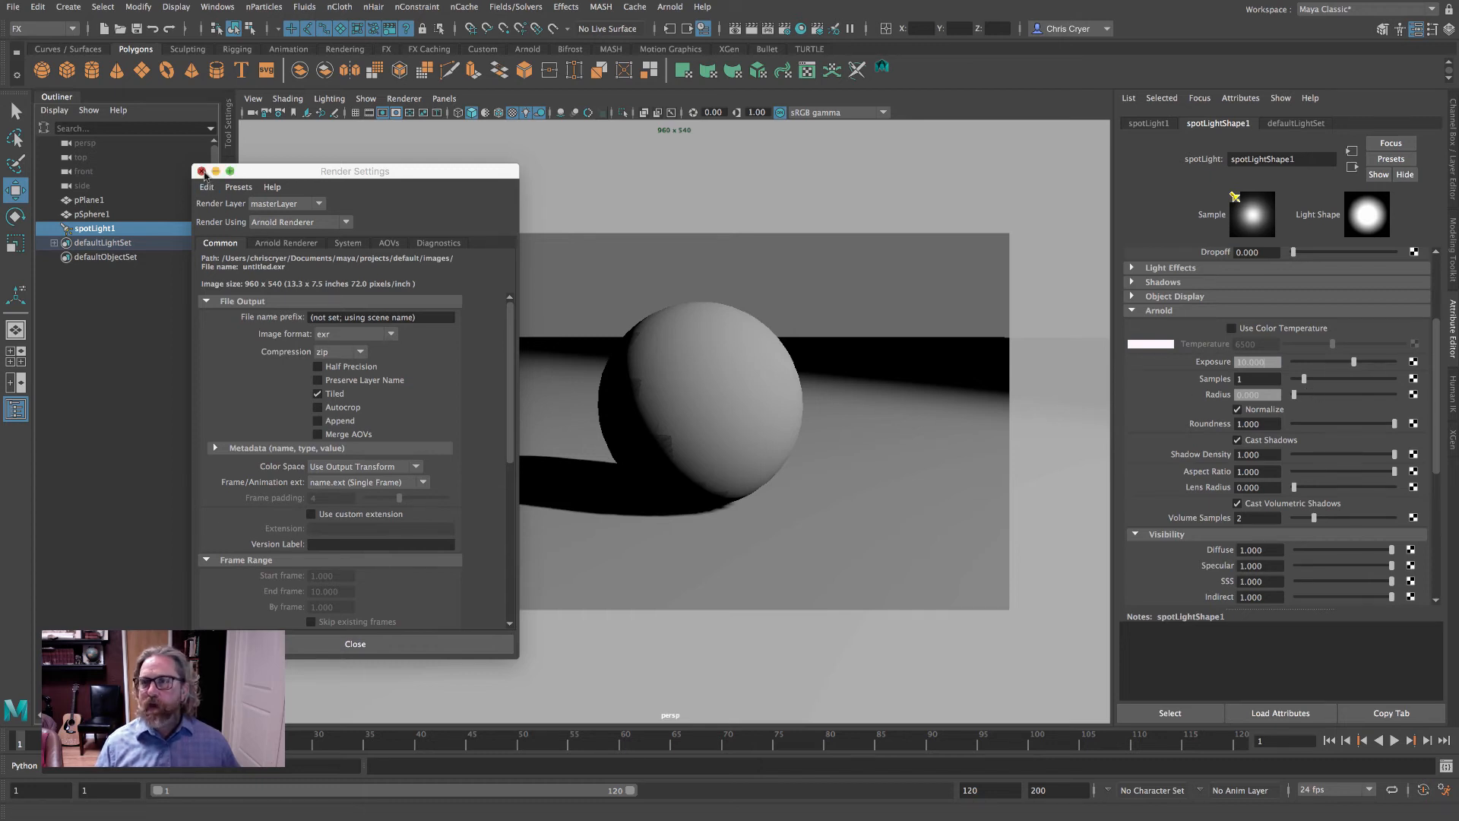
# Close the render settings, re-render the frame with Arnold, and compare it with the kept Maya Software renders.
pyautogui.click(201, 171)
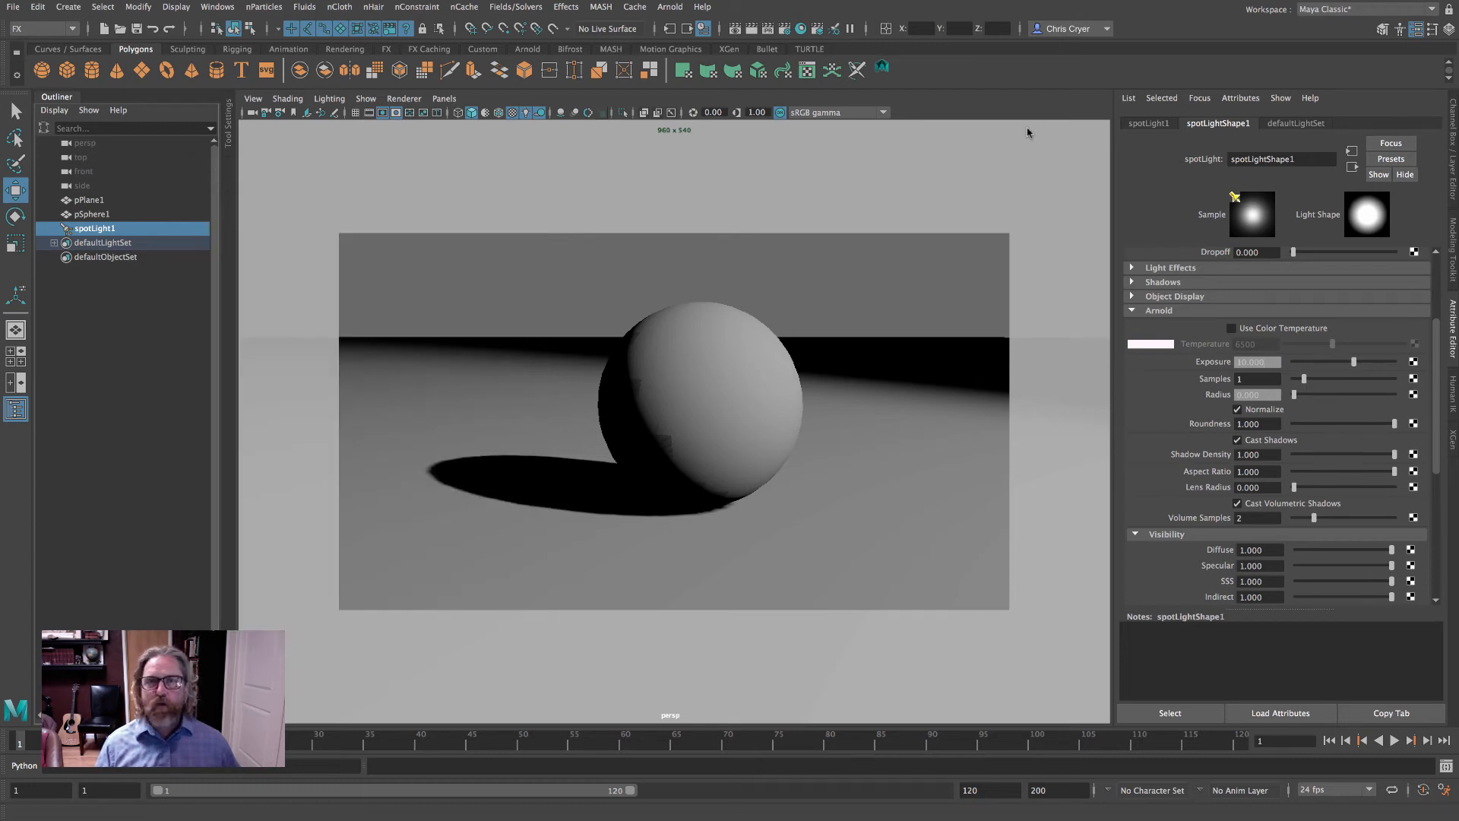
pyautogui.click(752, 30)
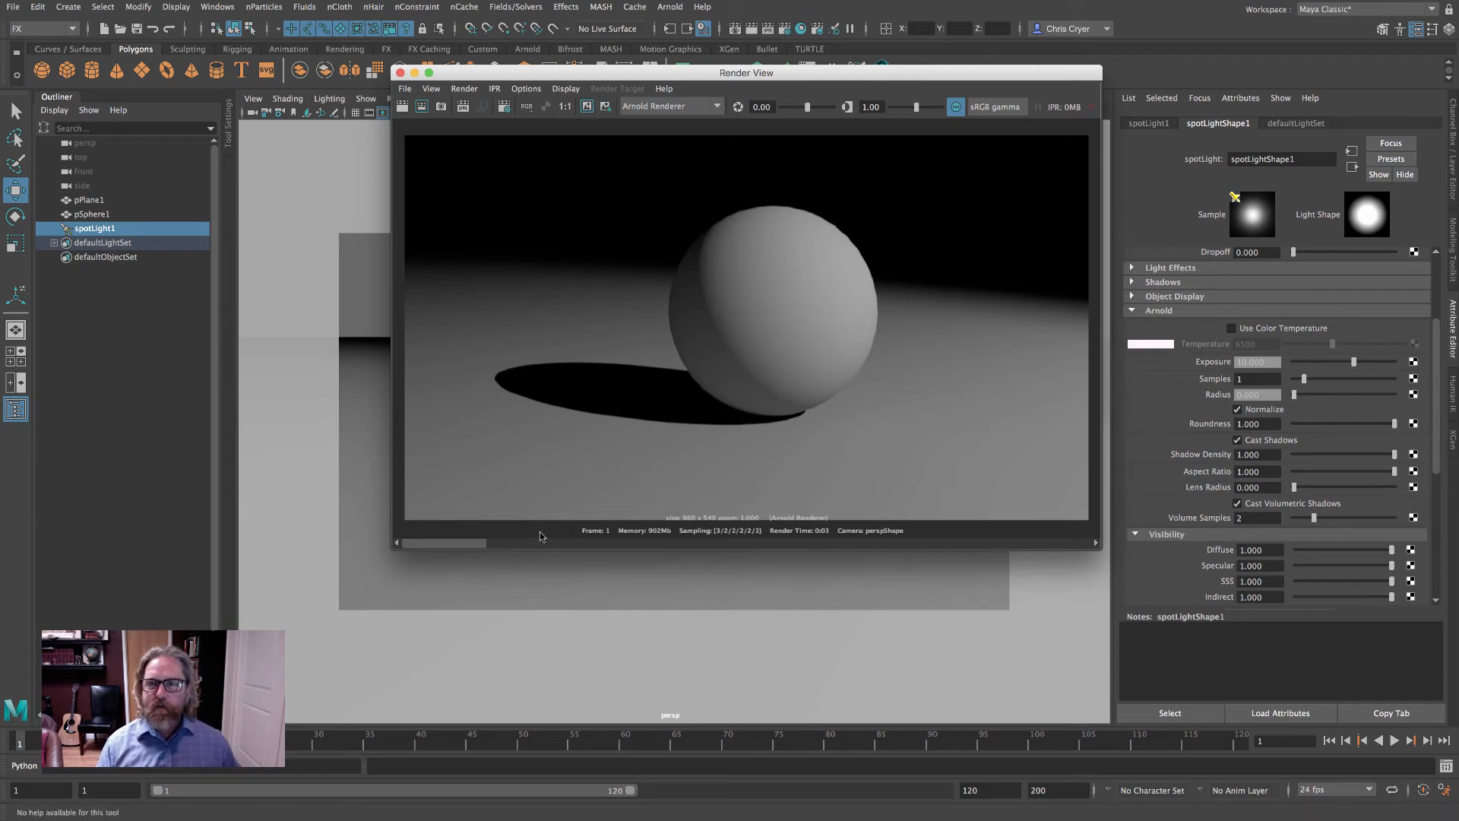
pyautogui.moveTo(536, 544); pyautogui.dragTo(963, 543)
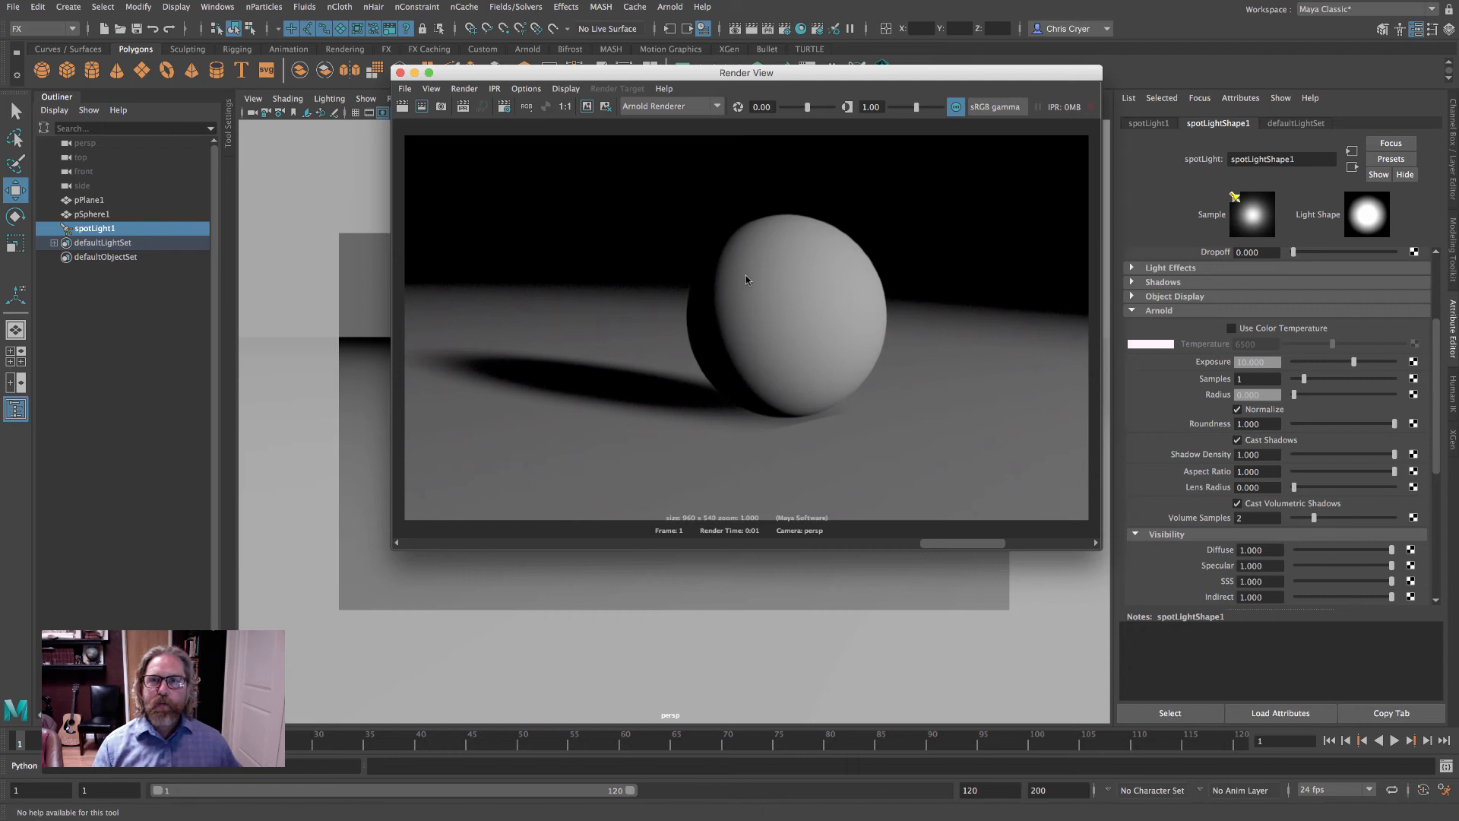
pyautogui.moveTo(952, 542); pyautogui.dragTo(405, 523)
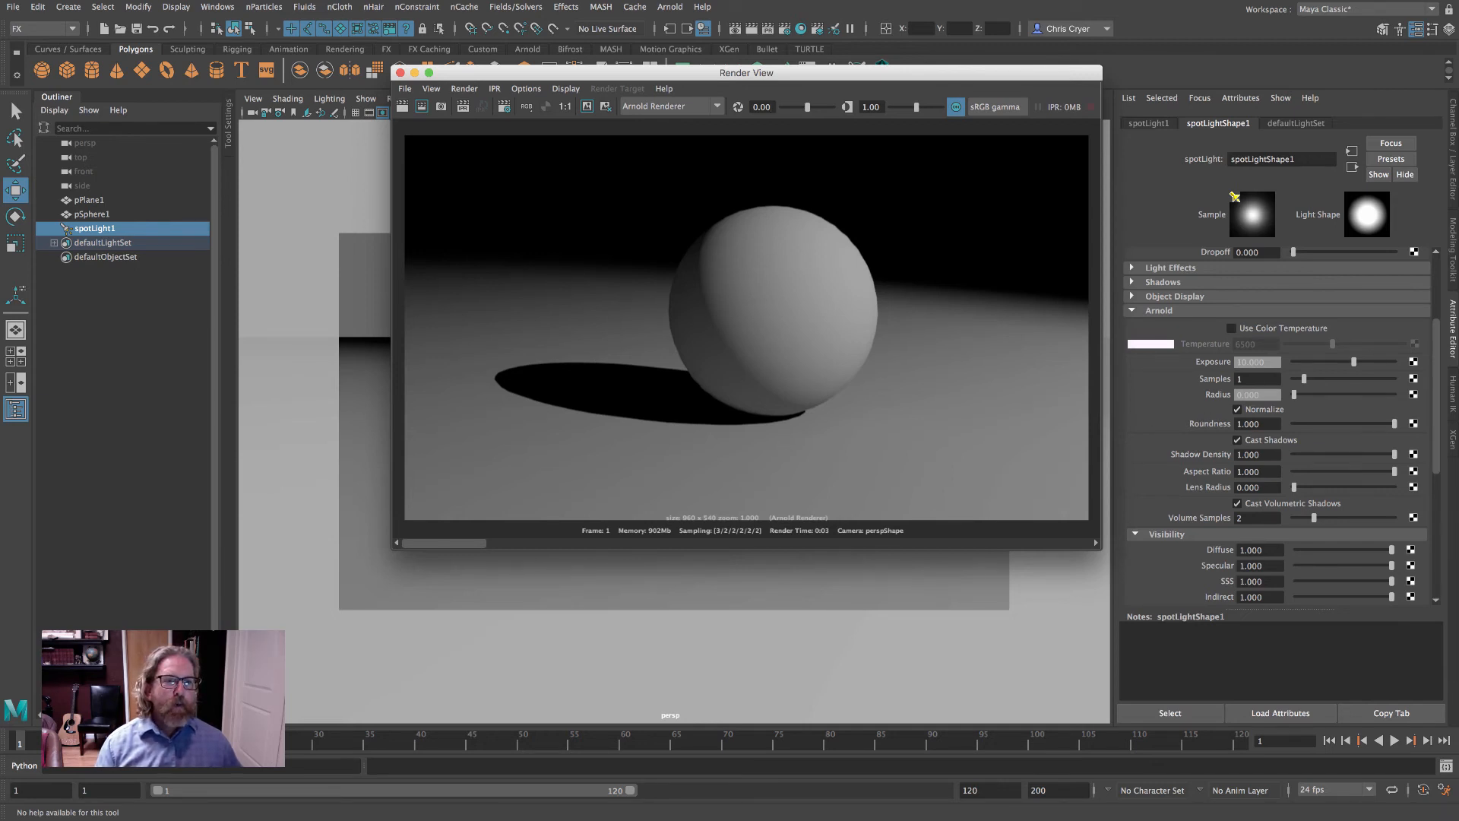
# Set the spot light's Arnold radius to 3 and re-render the frame to check the grain along the shadow's edge.
pyautogui.click(1261, 394)
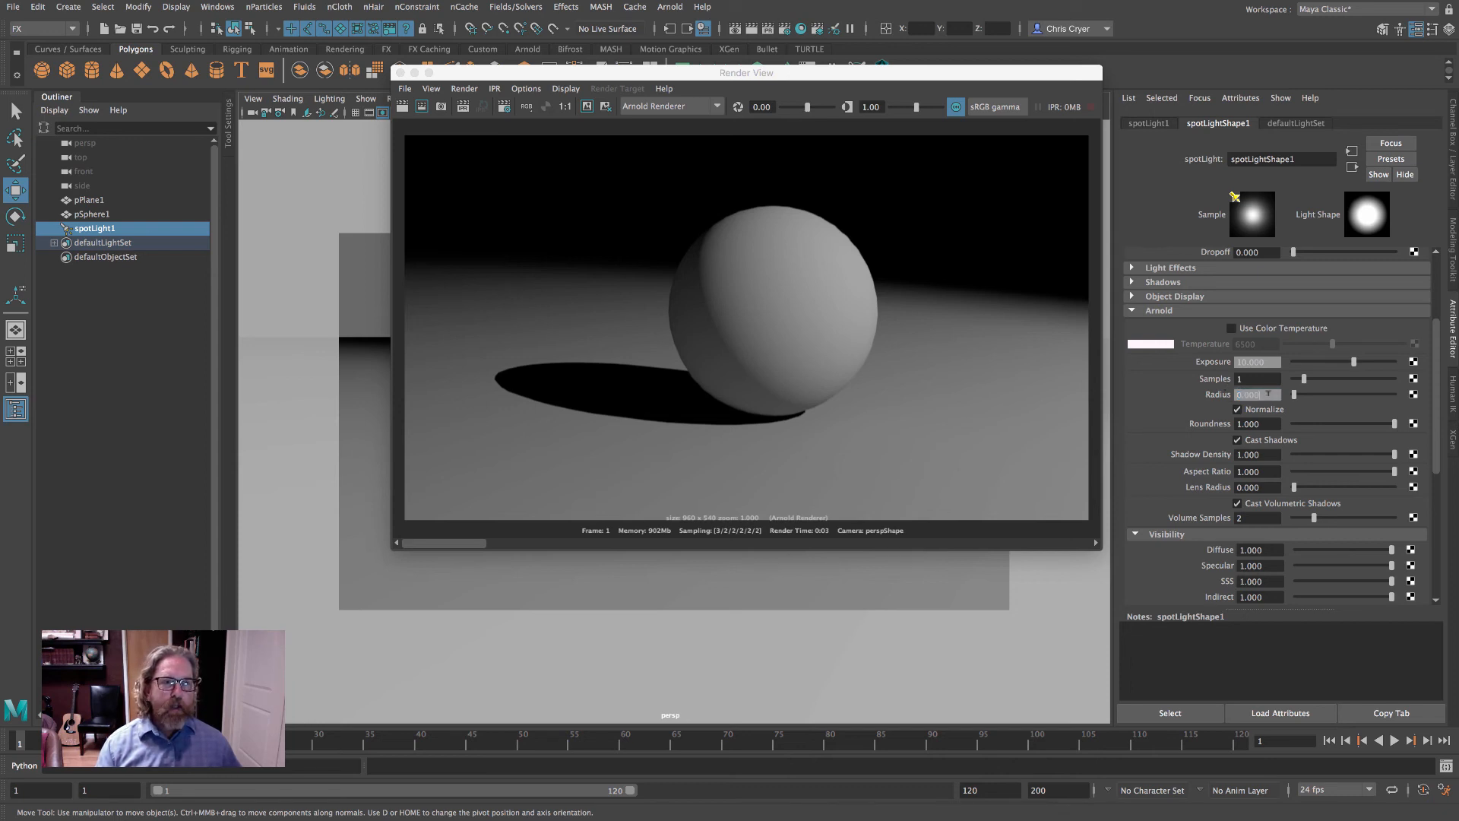
pyautogui.write('3')
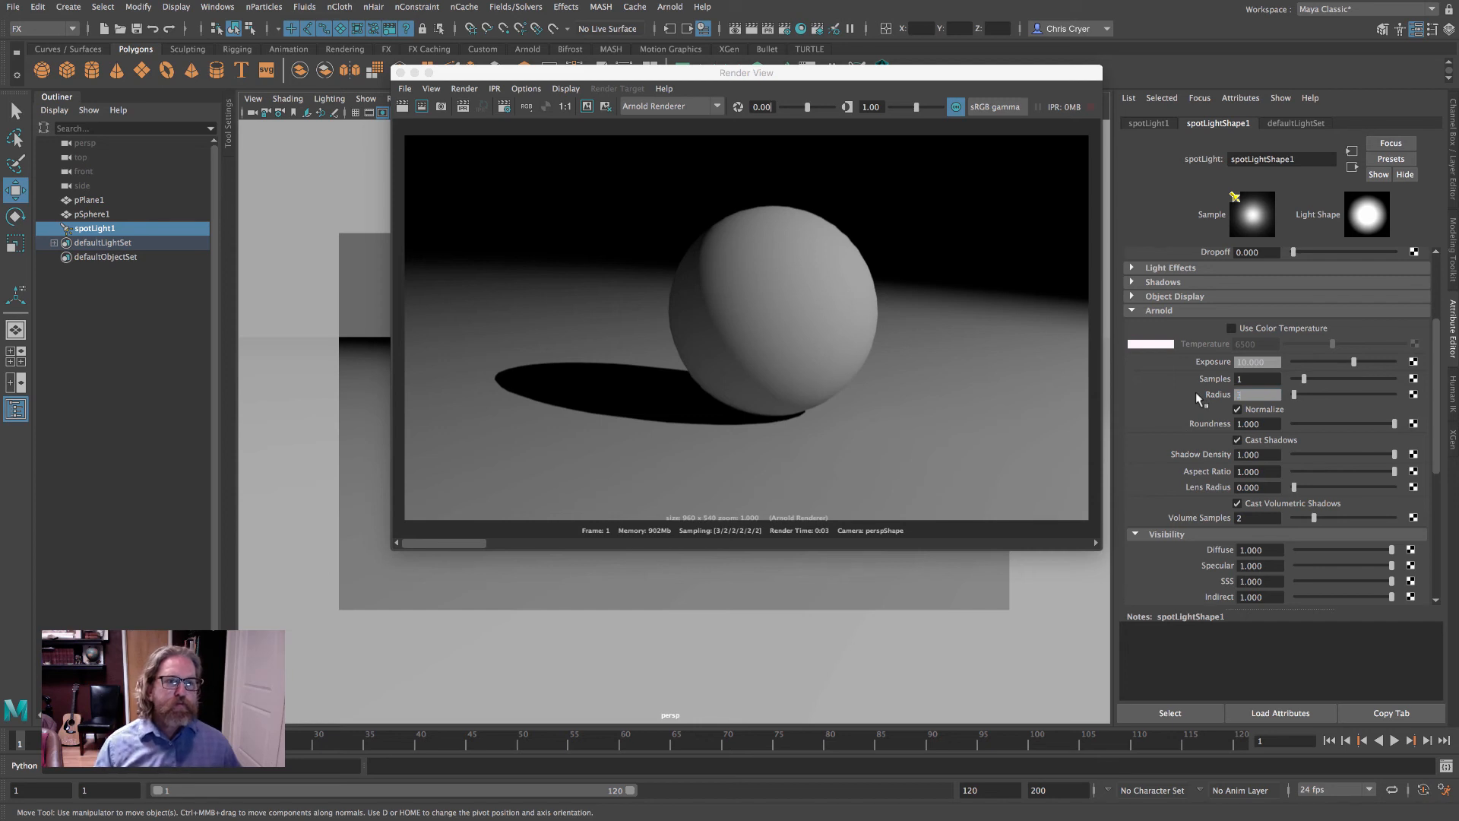
pyautogui.click(403, 108)
pyautogui.click(402, 108)
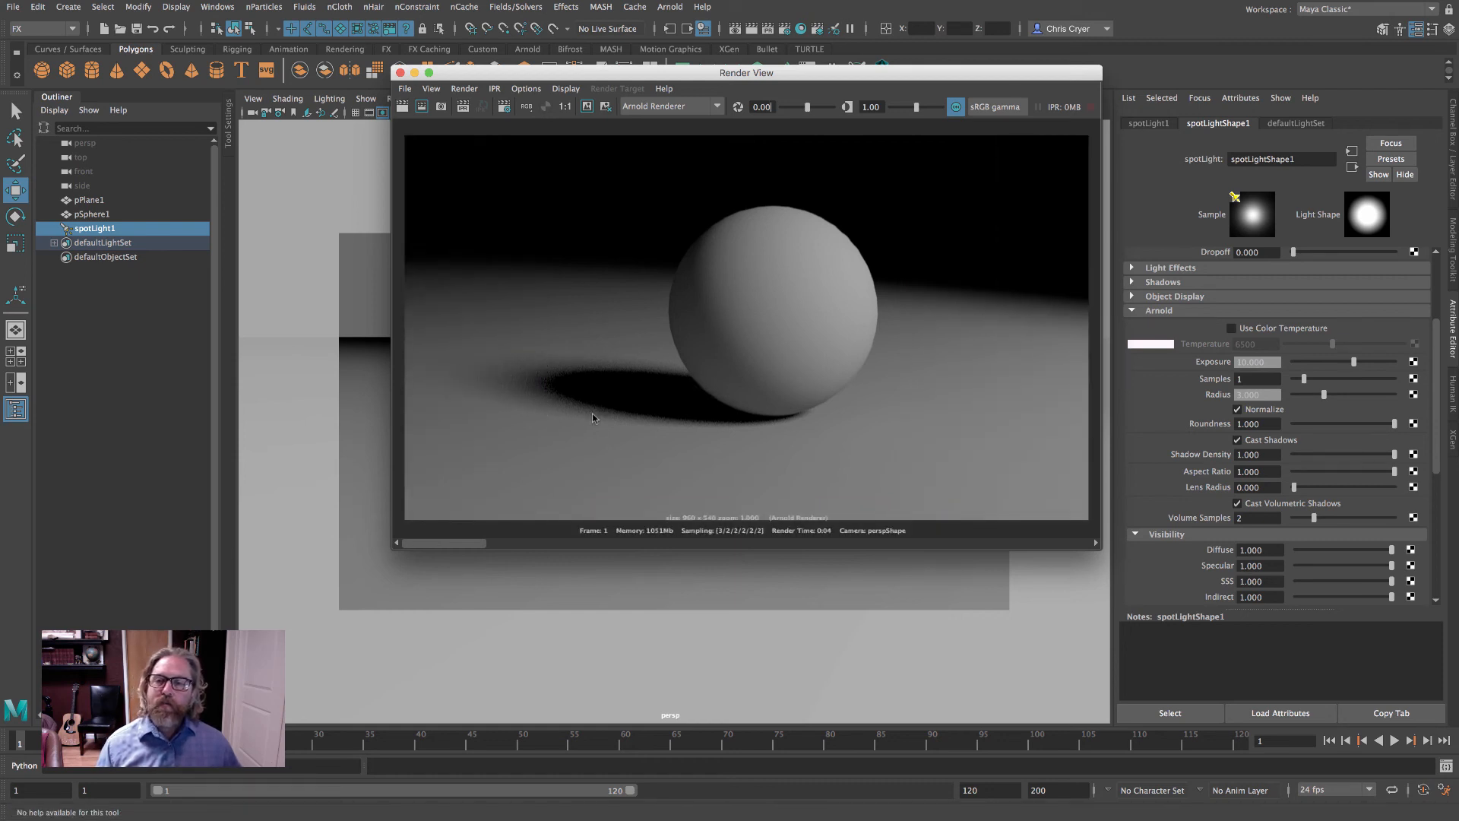
pyautogui.keyDown('ctrl'); pyautogui.keyDown('alt'); pyautogui.moveTo(445, 274); pyautogui.dragTo(719, 489); pyautogui.keyUp('alt'); pyautogui.keyUp('ctrl')
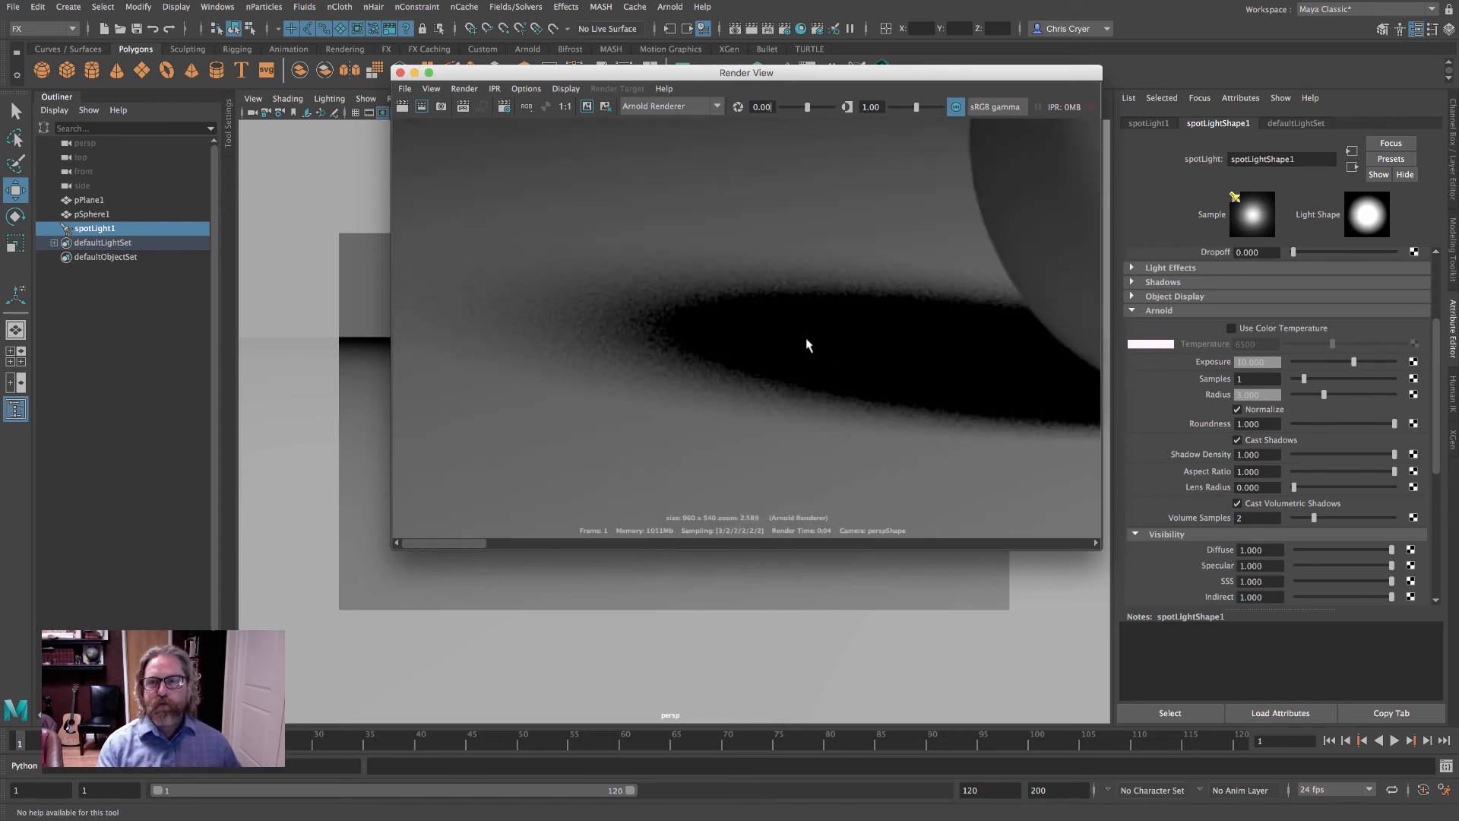
pyautogui.scroll(-5, 840, 378)
pyautogui.scroll(-3, 874, 372)
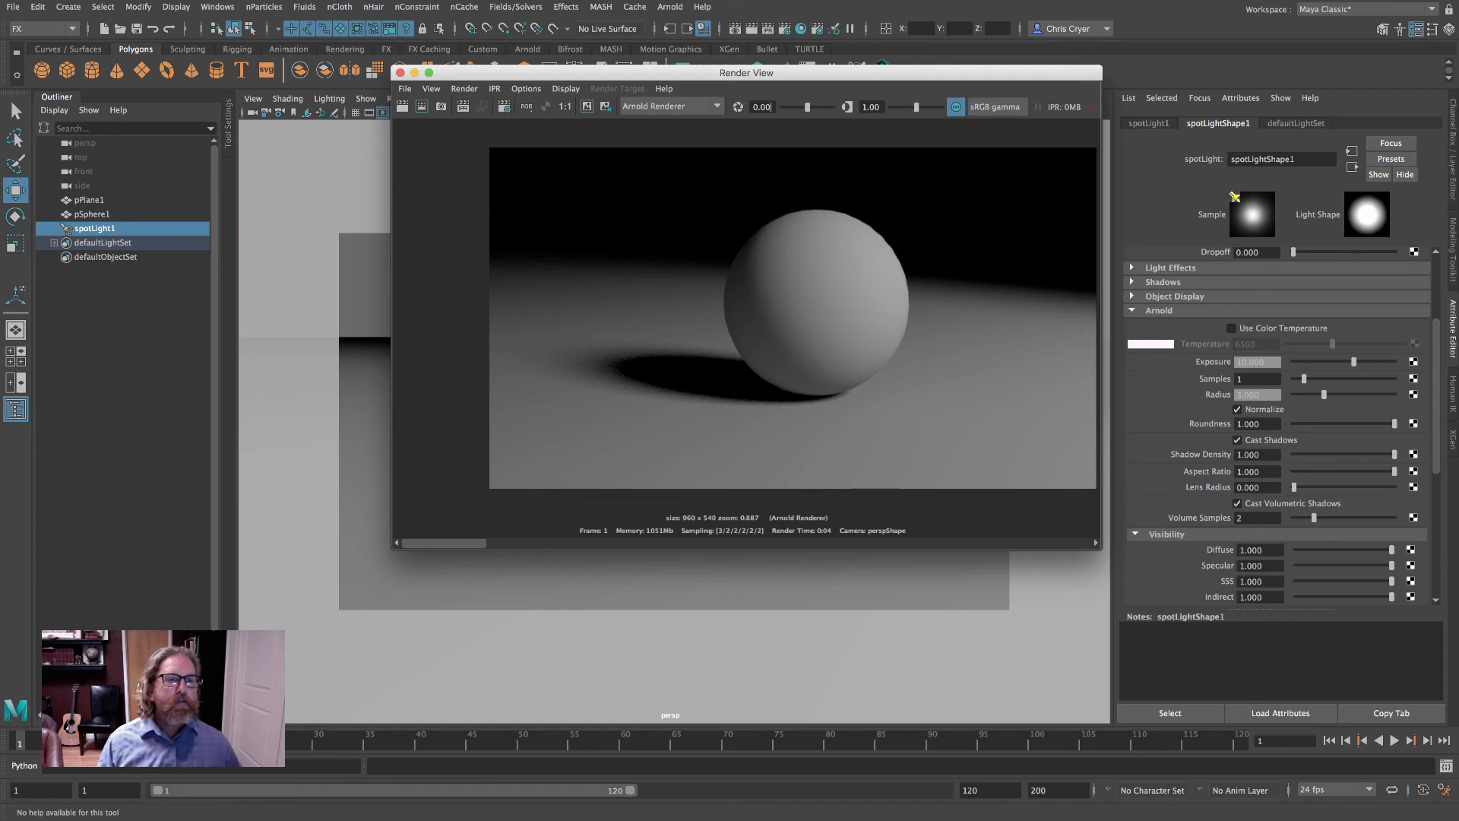
# Set the spot light's Arnold samples to 8 and re-render the frame in a slightly enlarged Render View.
pyautogui.click(1242, 379)
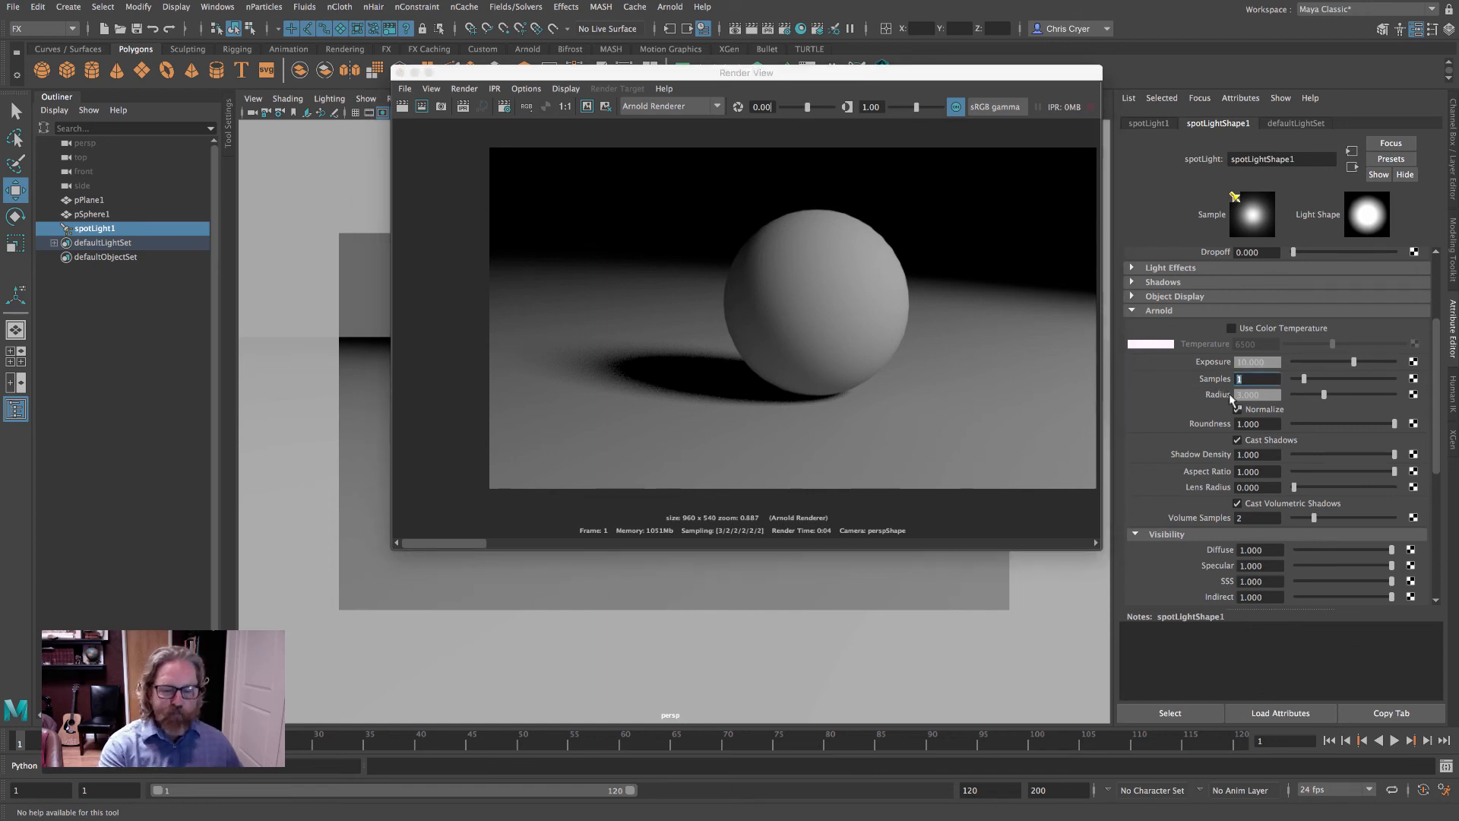
pyautogui.write('8')
pyautogui.press('Return')
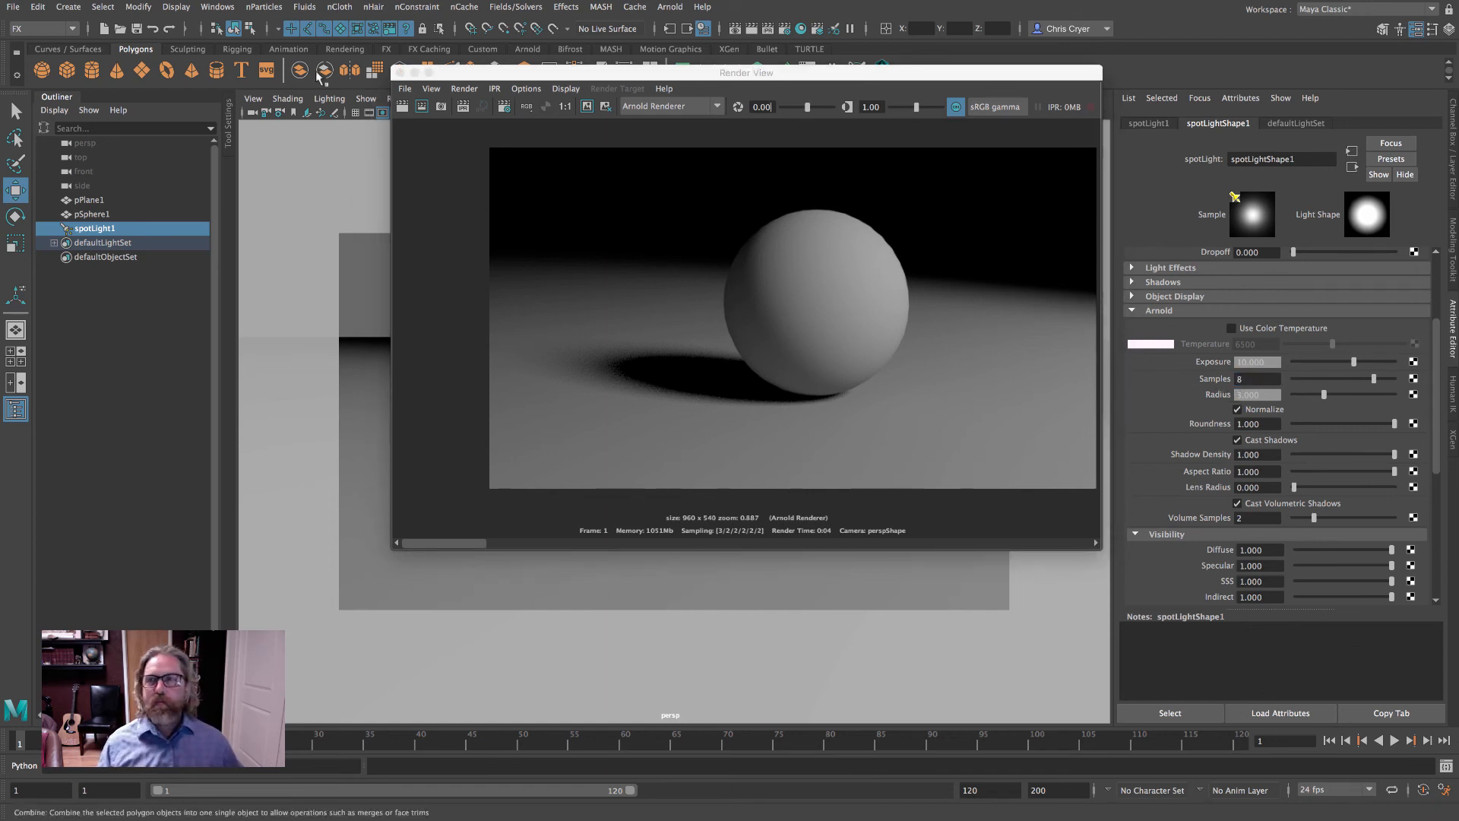
pyautogui.click(402, 108)
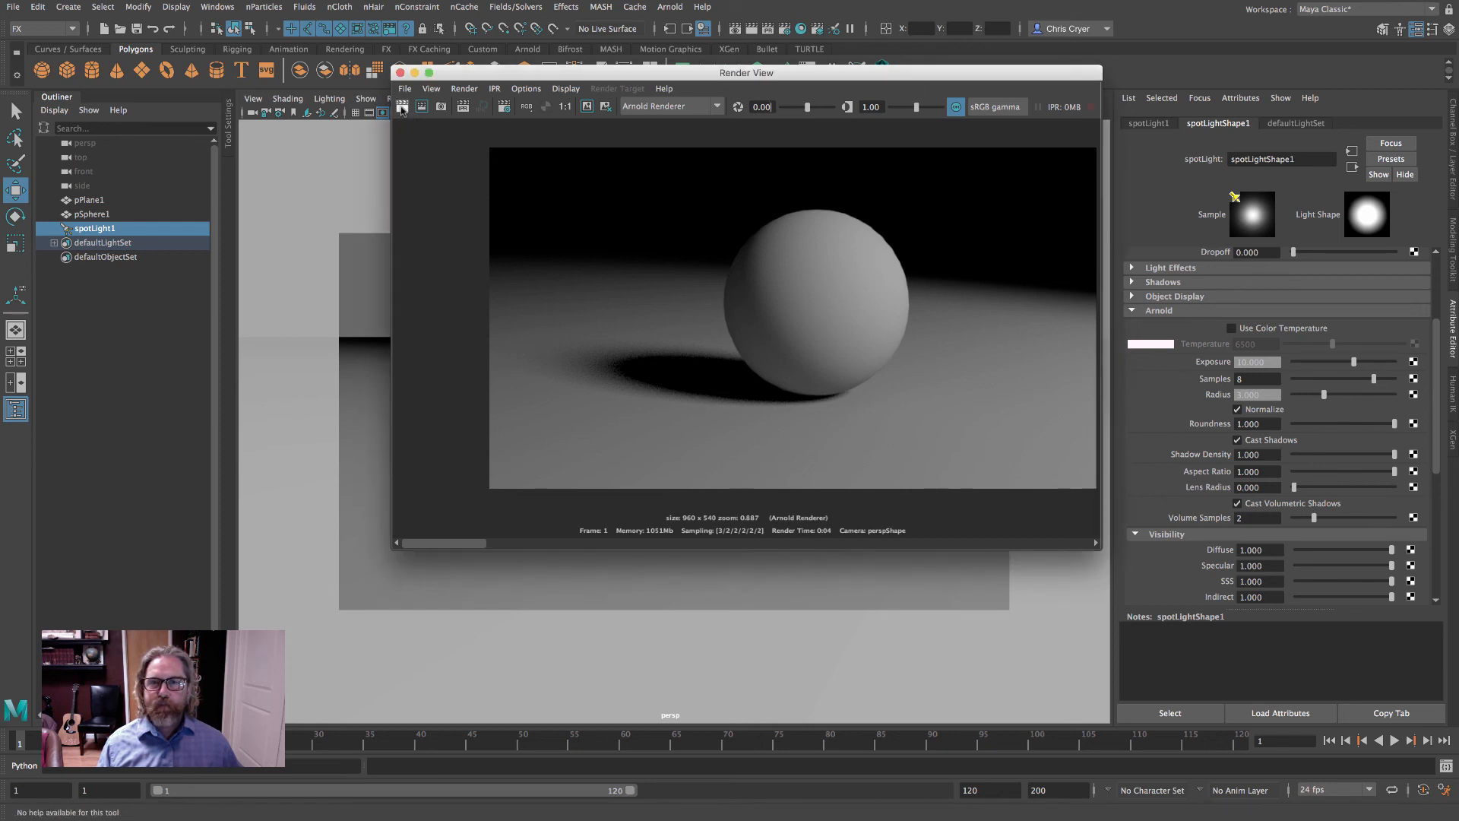
pyautogui.click(402, 108)
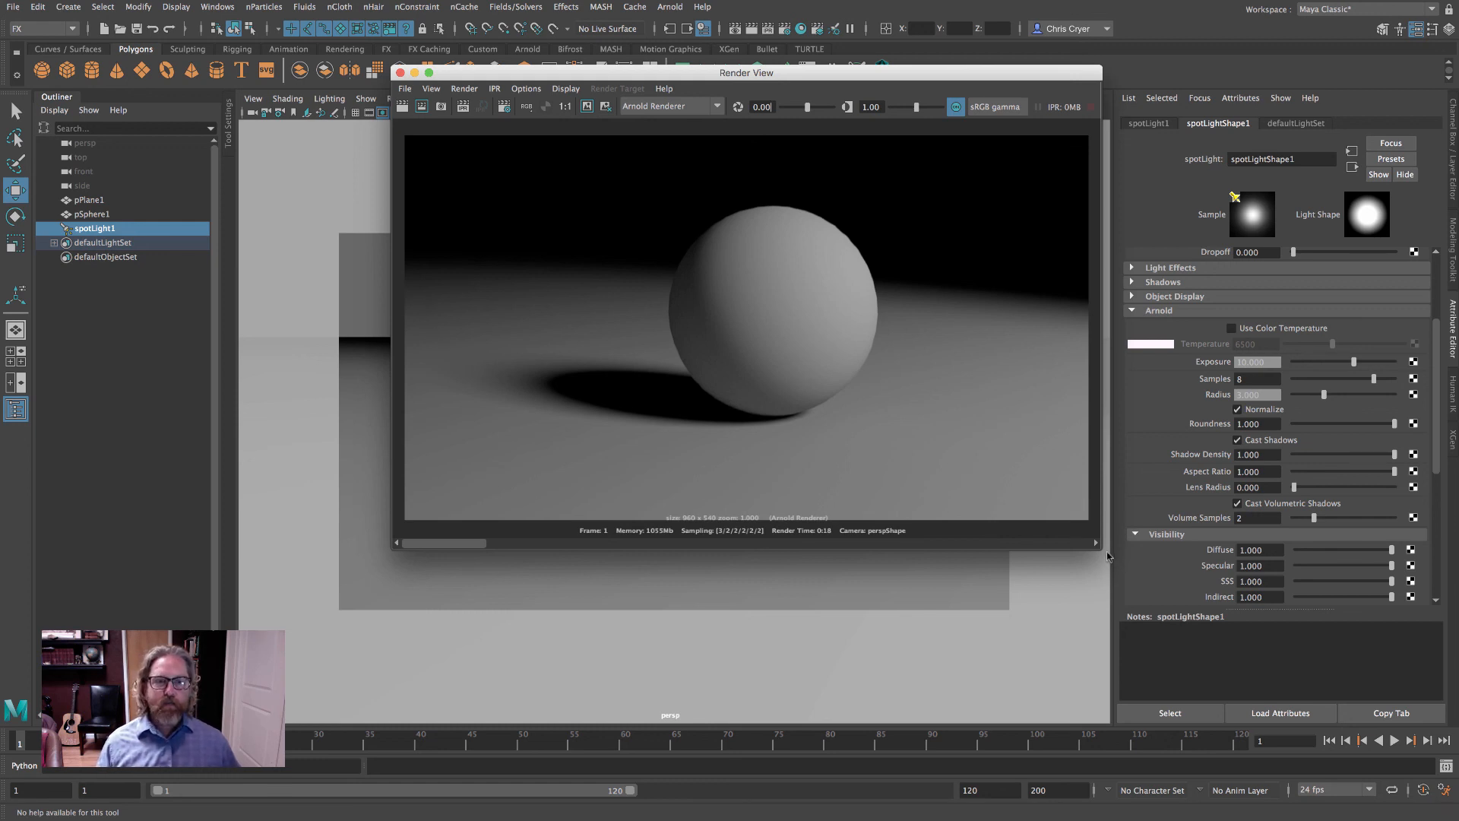
pyautogui.moveTo(1102, 549); pyautogui.dragTo(1158, 558)
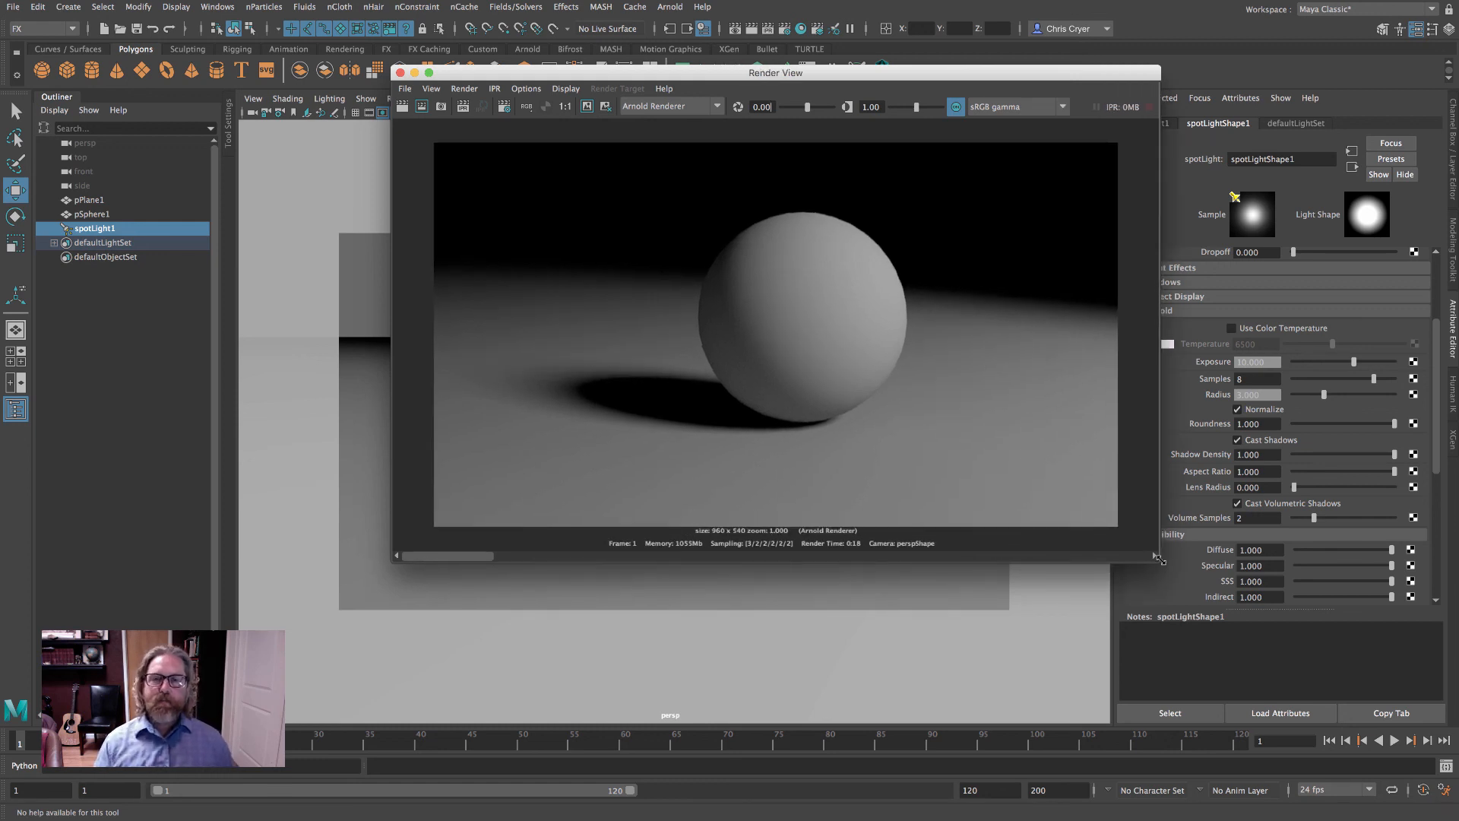